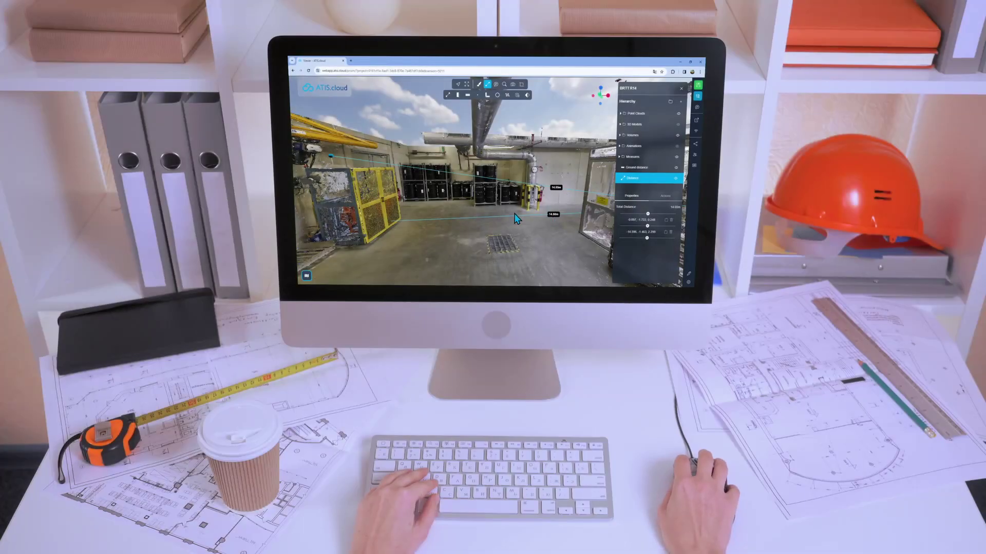
{"action": "left_click_drag", "start_coordinate": [514, 213], "coordinate": [482, 211]}
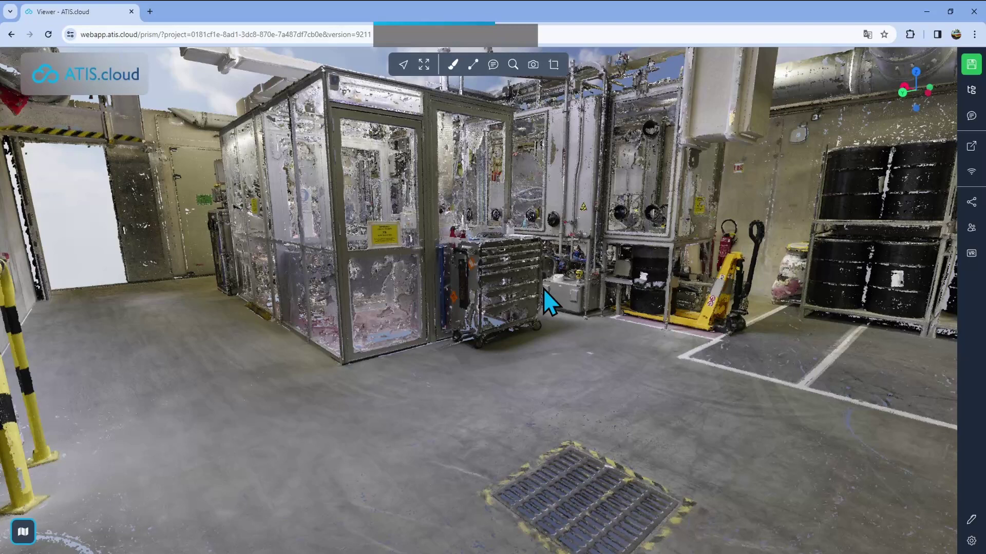
Step: Create a multi-point distance from the glass enclosure's corner via the floor grate and white line corner, and move its last points beside the tool trolley
{"action": "left_click", "coordinate": [473, 65]}
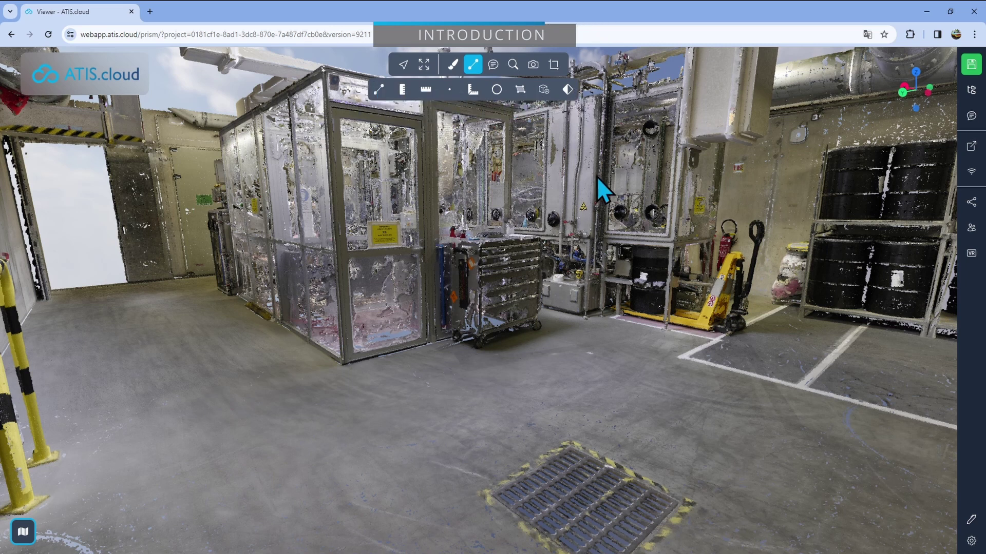
{"action": "left_click", "coordinate": [380, 92]}
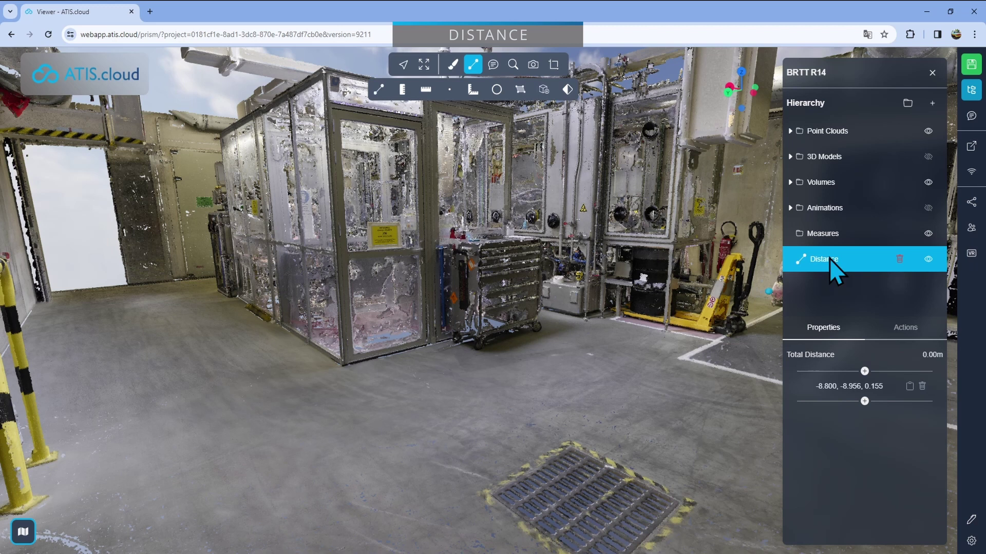
{"action": "left_click", "coordinate": [346, 370]}
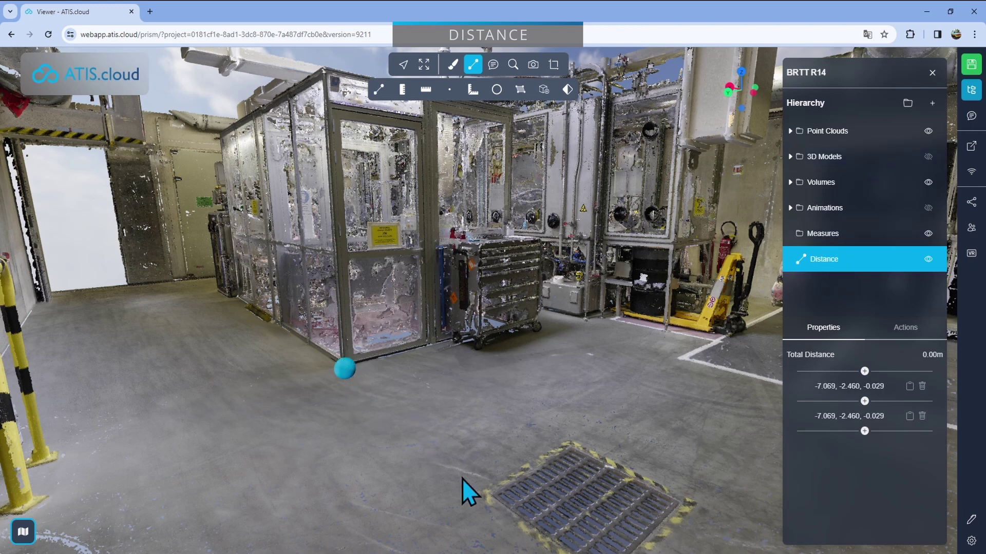
{"action": "left_click", "coordinate": [504, 485]}
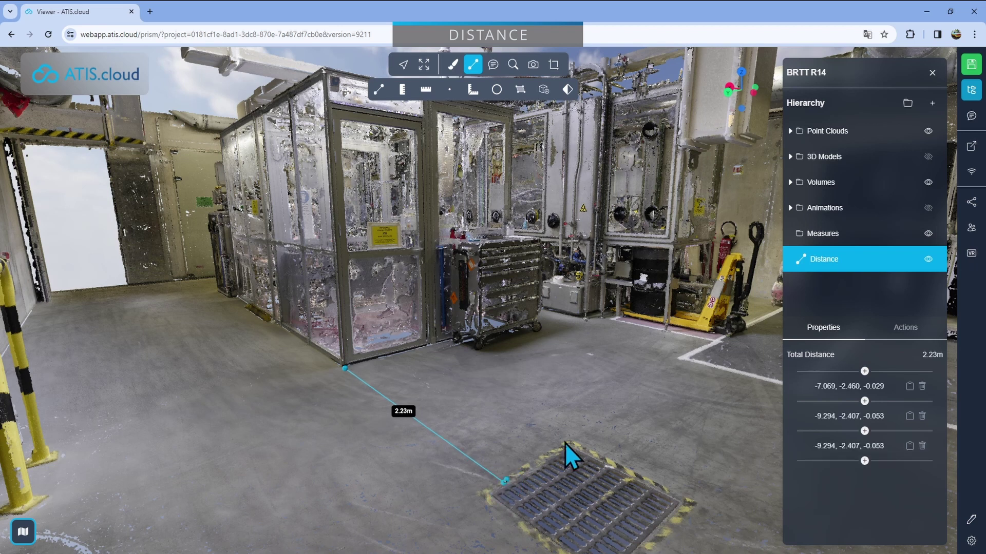
{"action": "left_click", "coordinate": [681, 359]}
{"action": "left_click", "coordinate": [563, 351]}
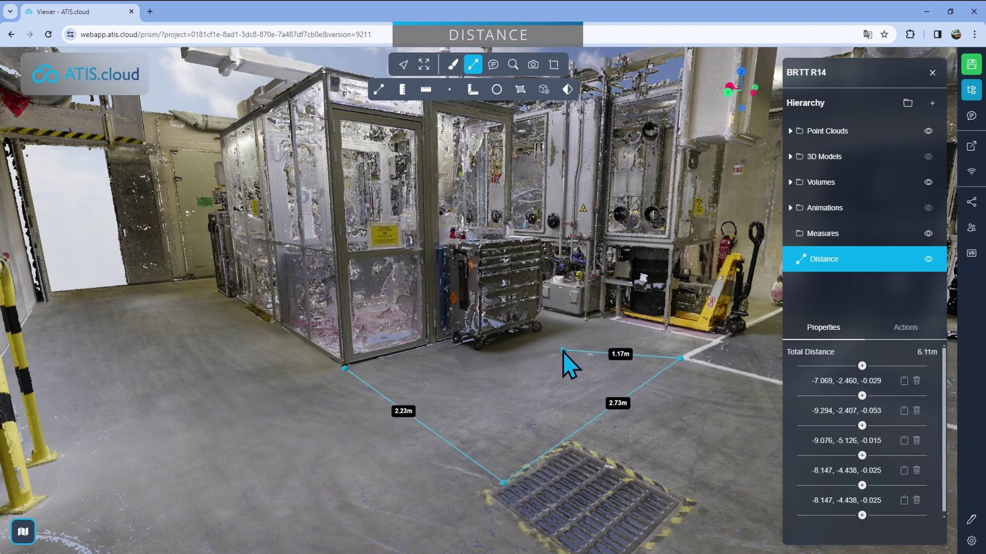
{"action": "left_click", "coordinate": [450, 379]}
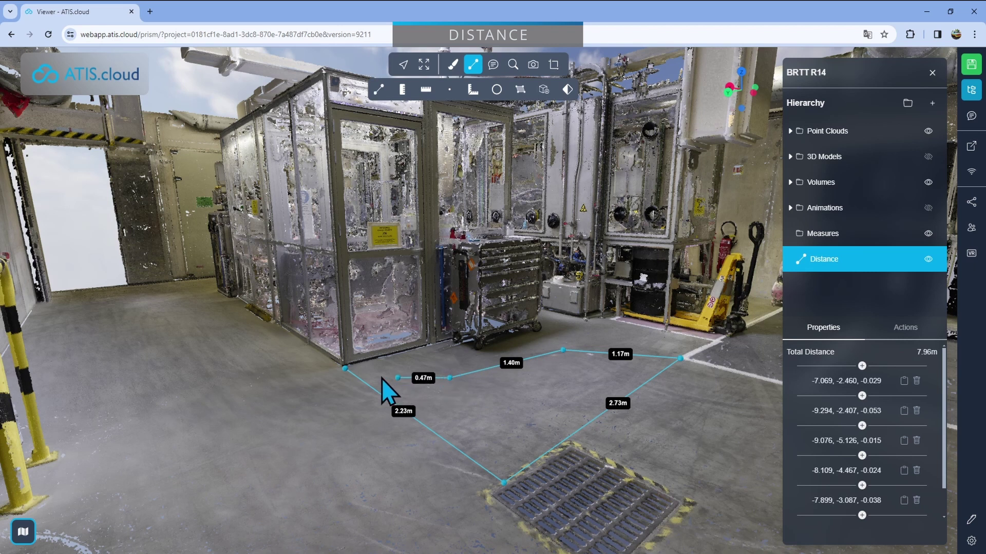
{"action": "right_click", "coordinate": [336, 398]}
{"action": "left_click_drag", "start_coordinate": [450, 379], "coordinate": [587, 321]}
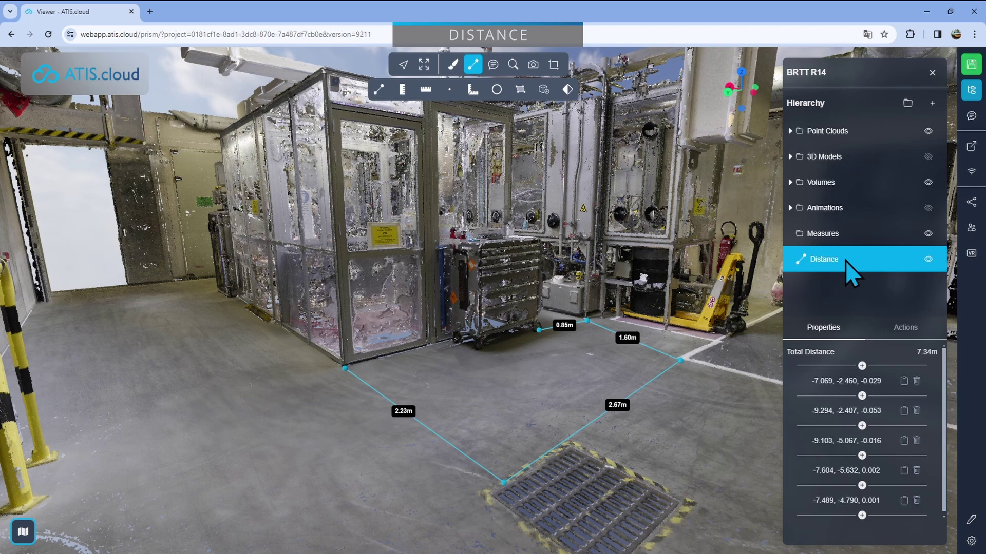
Step: Insert two extra points between the enclosure corner and the grate, and move them out onto the open floor
{"action": "mouse_move", "coordinate": [845, 266]}
{"action": "left_click", "coordinate": [863, 397]}
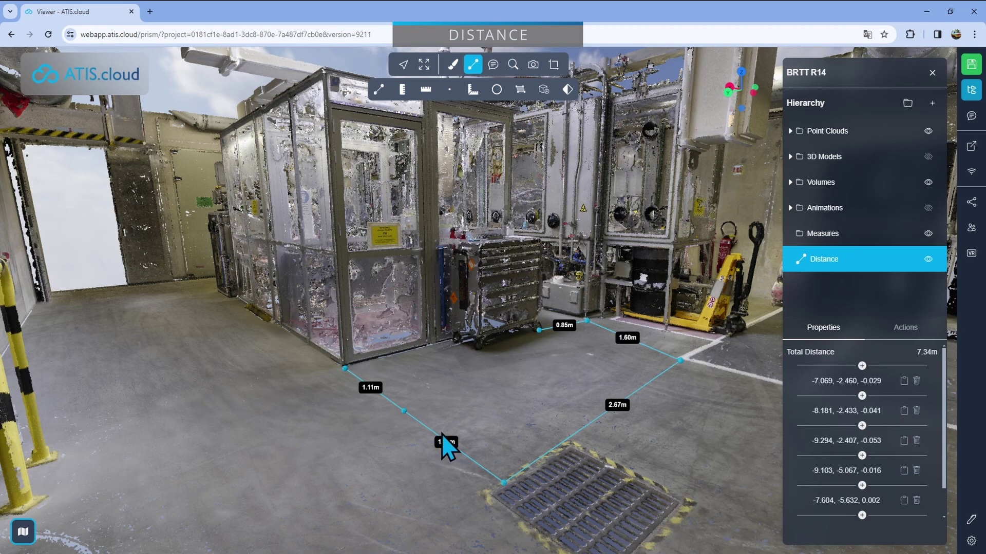
{"action": "left_click_drag", "start_coordinate": [404, 413], "coordinate": [129, 416]}
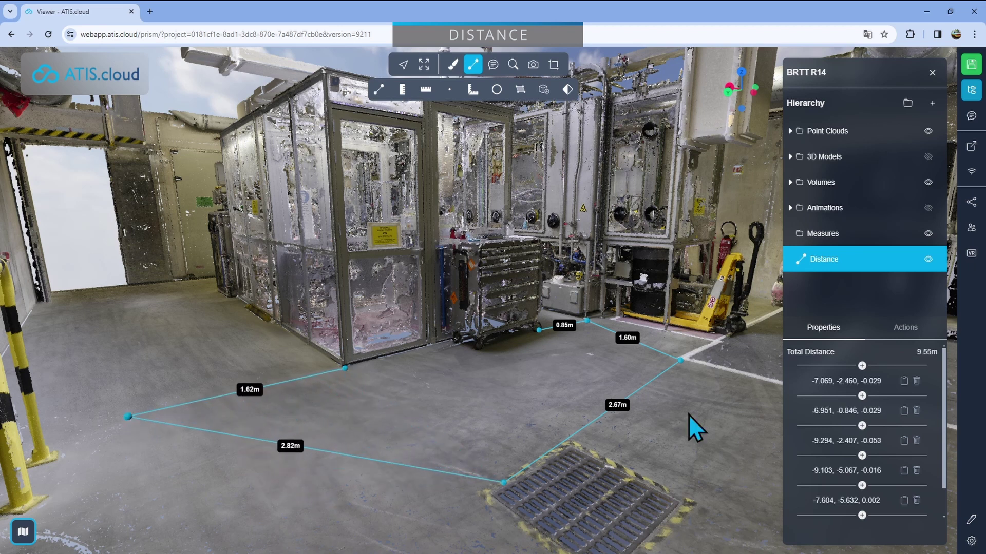
{"action": "left_click", "coordinate": [862, 426]}
{"action": "left_click_drag", "start_coordinate": [294, 448], "coordinate": [235, 553]}
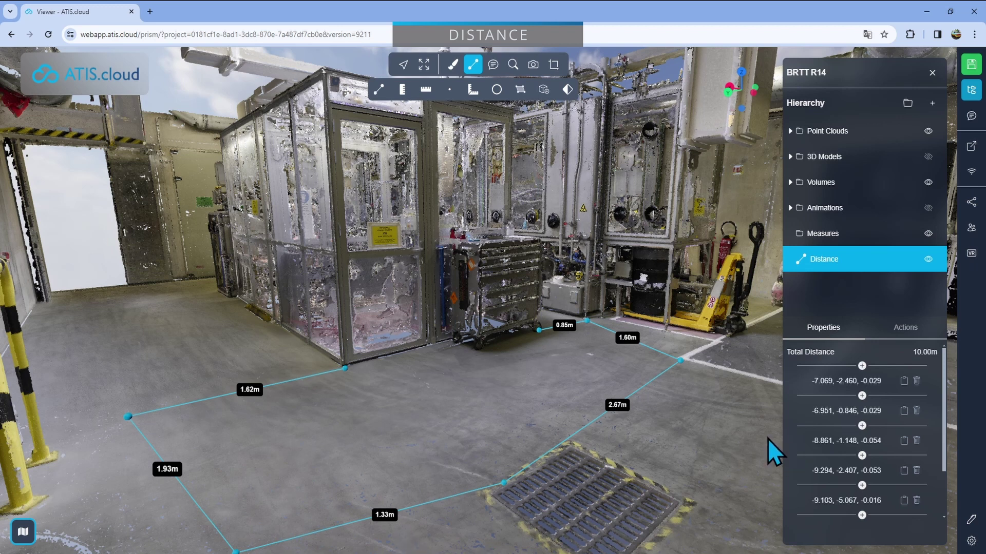
Step: Remove the two inserted points from the distance, and delete the whole distance measurement
{"action": "left_click", "coordinate": [916, 440]}
{"action": "left_click", "coordinate": [916, 411]}
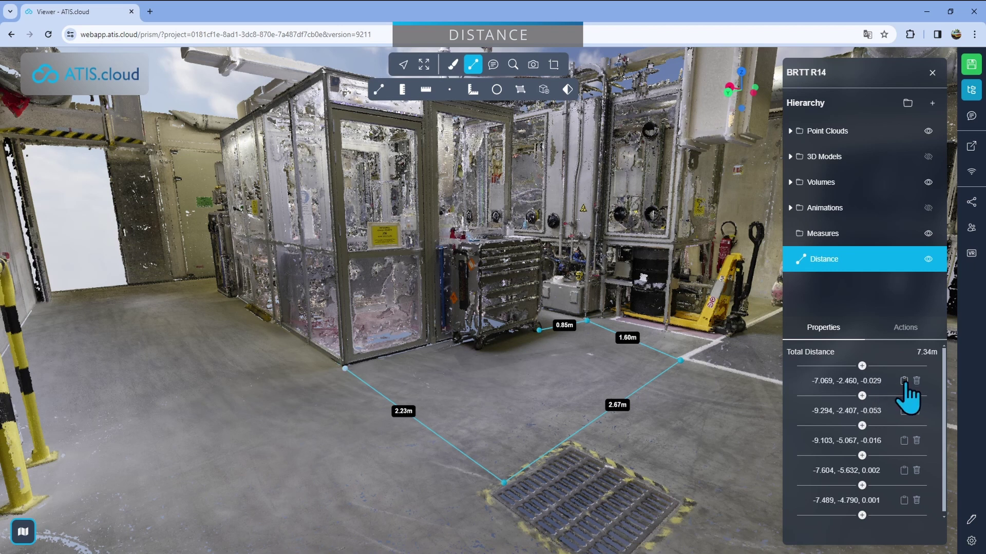
{"action": "left_click", "coordinate": [909, 329]}
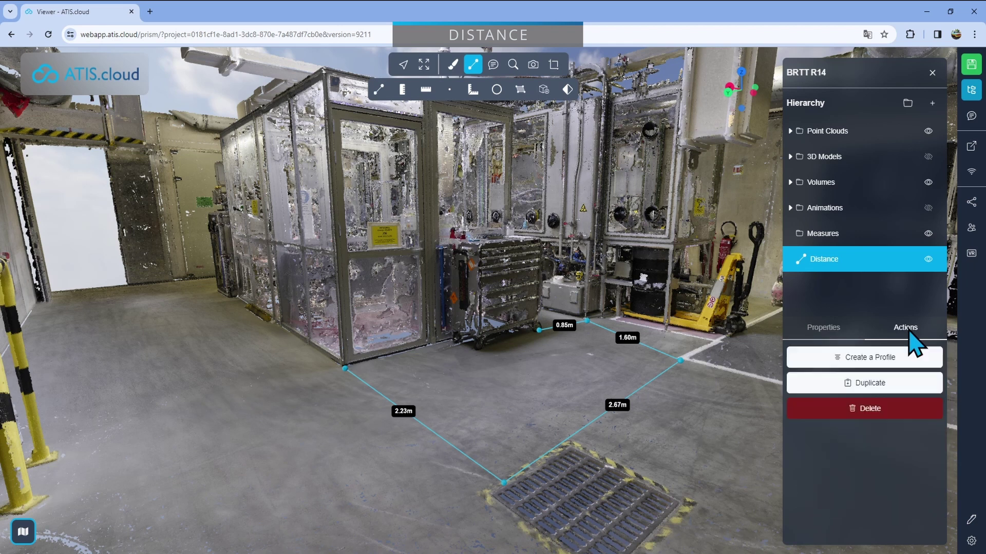
{"action": "left_click", "coordinate": [877, 416]}
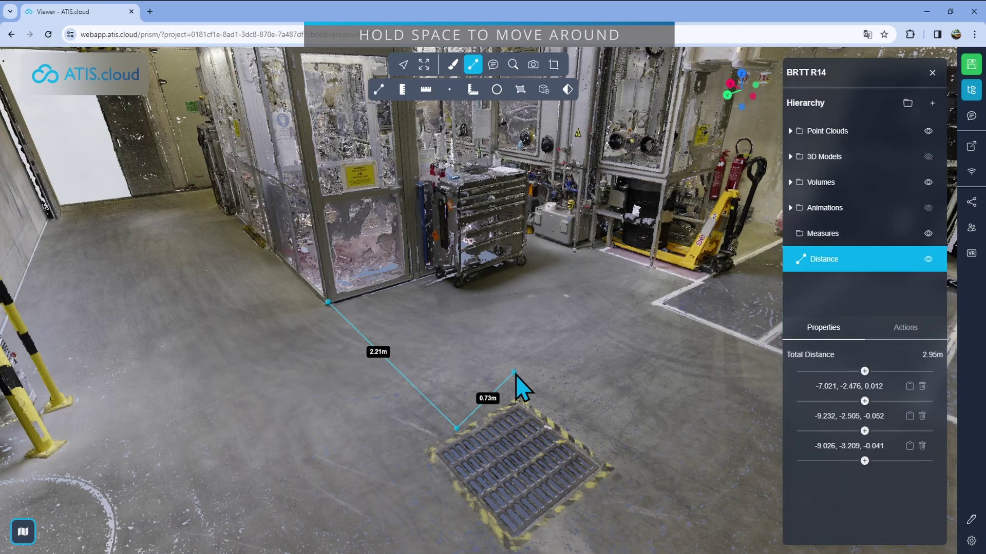
Step: Continue the new distance measurement from the floor grate to the tool trolley's wheel and on to the foot of the blue drum rack
{"action": "left_click_drag", "start_coordinate": [326, 366], "coordinate": [594, 321]}
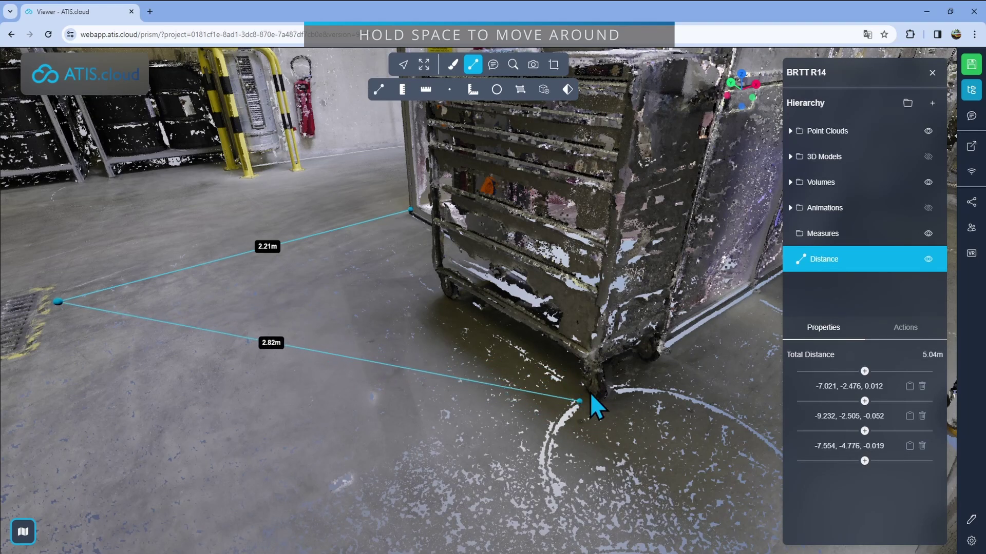
{"action": "left_click", "coordinate": [596, 404]}
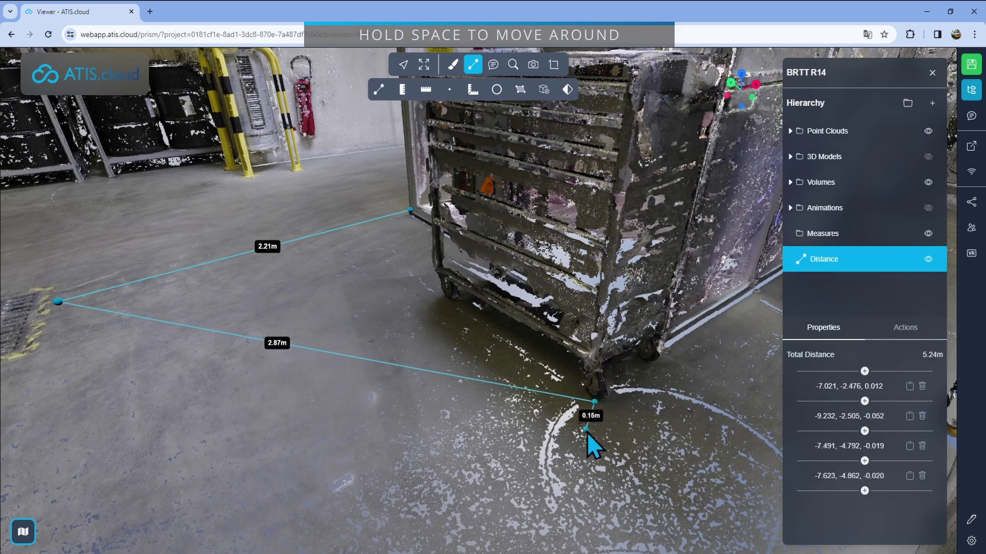
{"action": "key", "text": "space"}
{"action": "left_click_drag", "start_coordinate": [561, 452], "coordinate": [490, 334]}
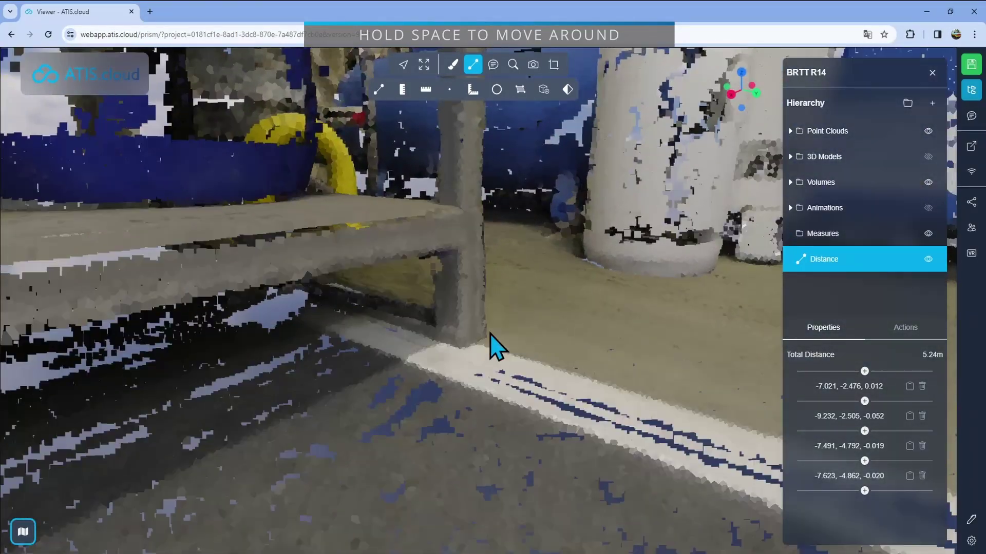
{"action": "left_click", "coordinate": [485, 338]}
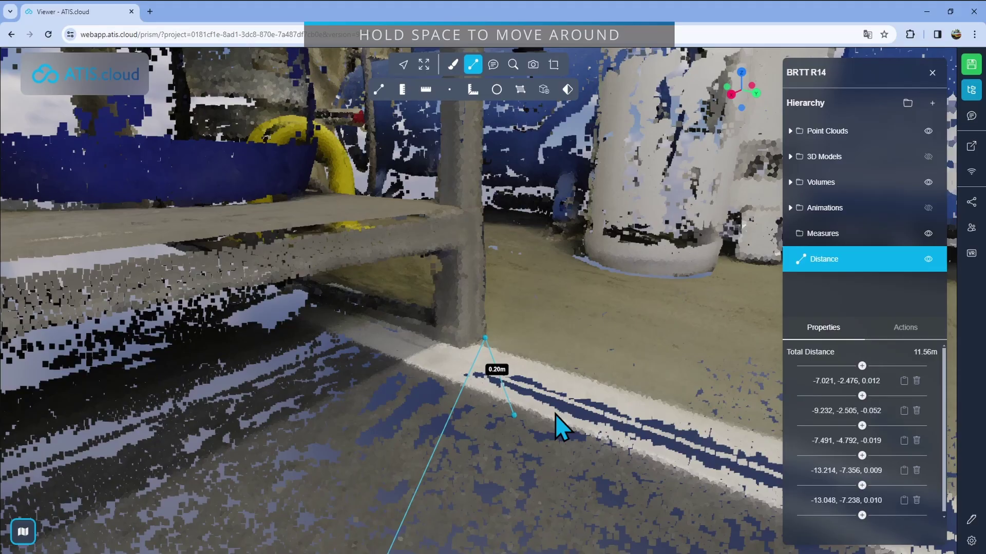
{"action": "key", "text": "space"}
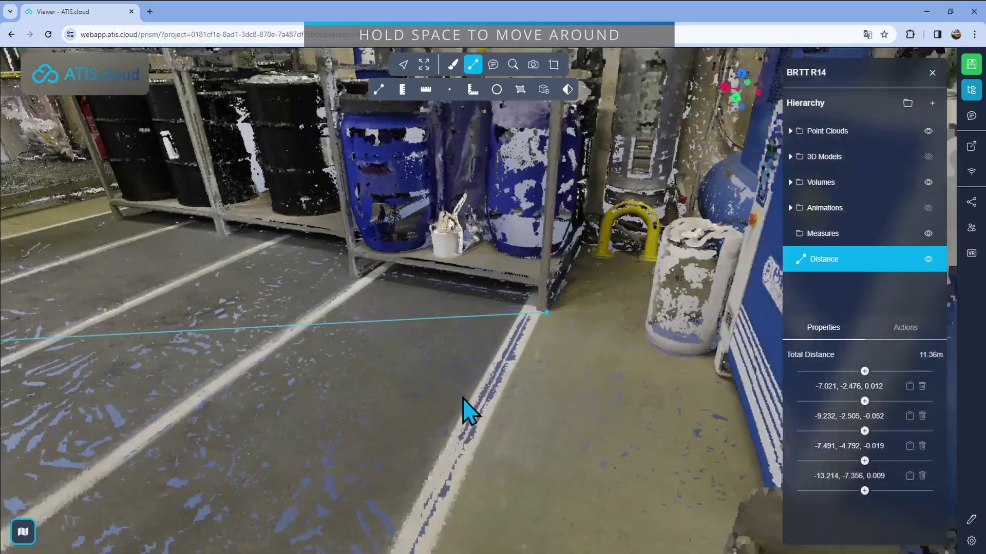
{"action": "left_click_drag", "start_coordinate": [468, 413], "coordinate": [514, 358]}
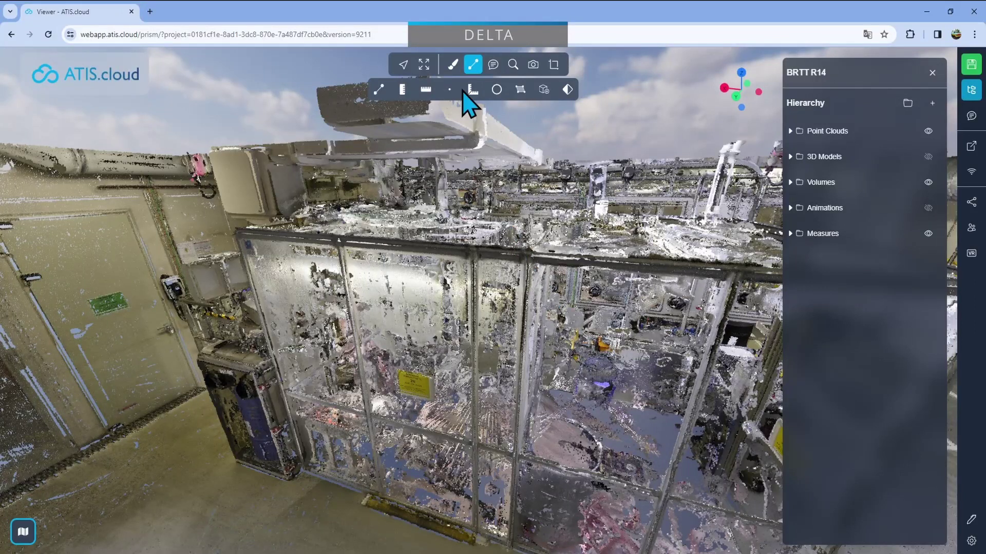
Step: Create a delta measurement from the glass enclosure's upper back corner to its diagonally opposite base corner, and view its X, Y and Z components
{"action": "left_click", "coordinate": [404, 90]}
{"action": "left_click", "coordinate": [239, 230]}
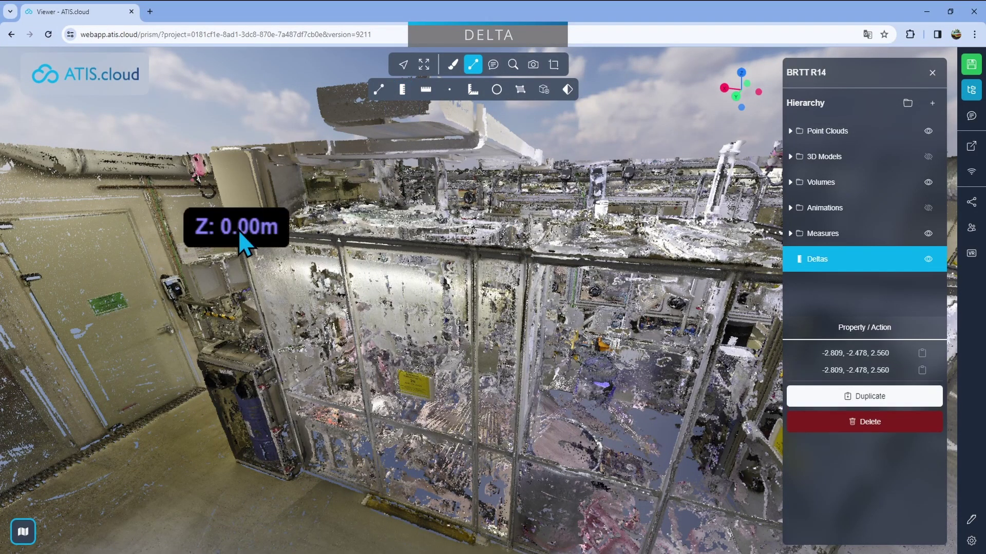
{"action": "left_click_drag", "start_coordinate": [541, 380], "coordinate": [392, 371]}
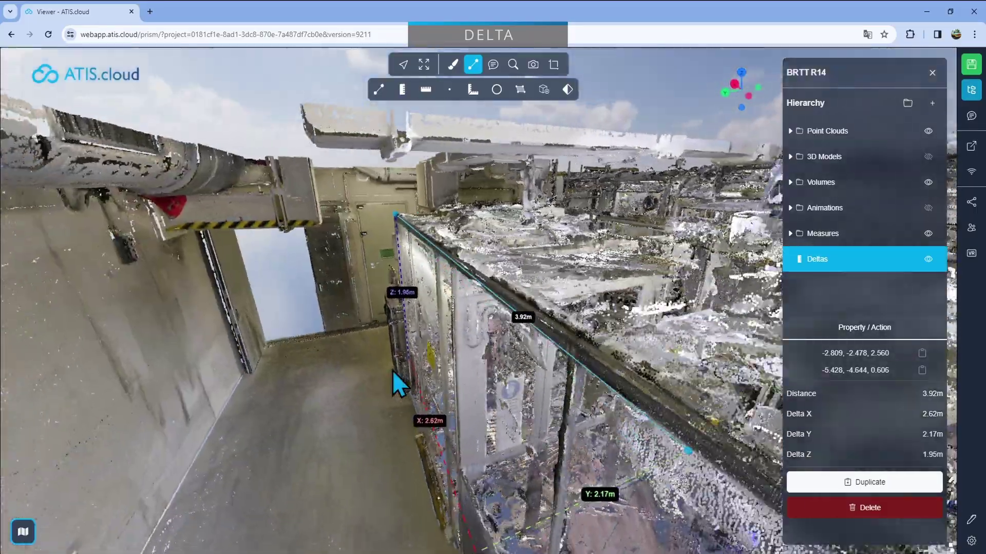
{"action": "left_click_drag", "start_coordinate": [622, 401], "coordinate": [366, 396]}
{"action": "scroll", "coordinate": [421, 424], "scroll_direction": "up", "scroll_amount": 6}
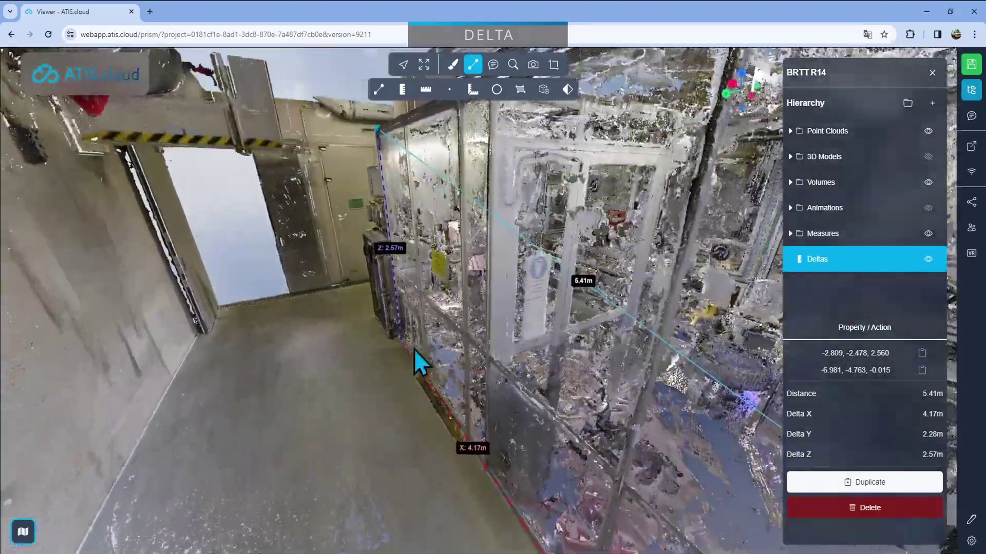
{"action": "left_click_drag", "start_coordinate": [414, 350], "coordinate": [314, 154]}
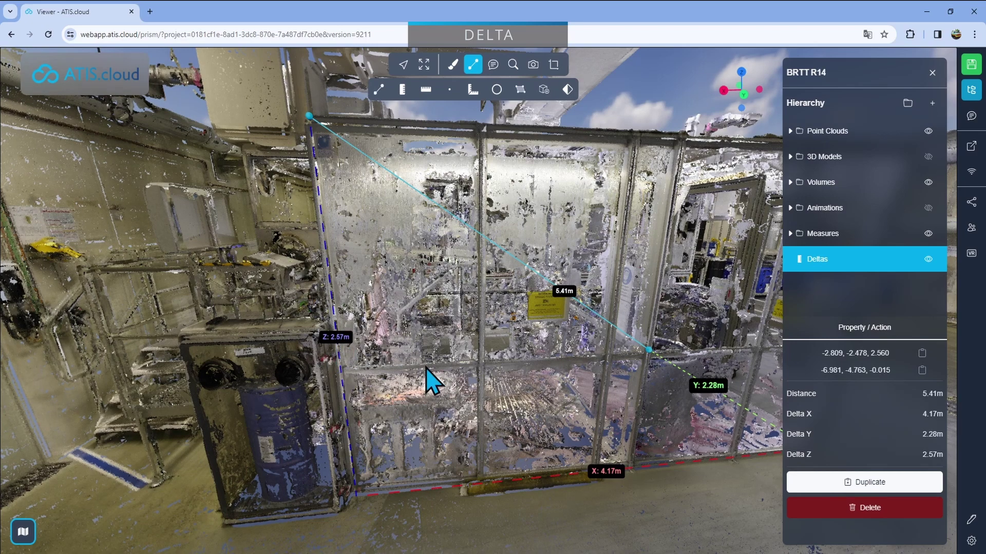
{"action": "left_click_drag", "start_coordinate": [429, 378], "coordinate": [425, 354]}
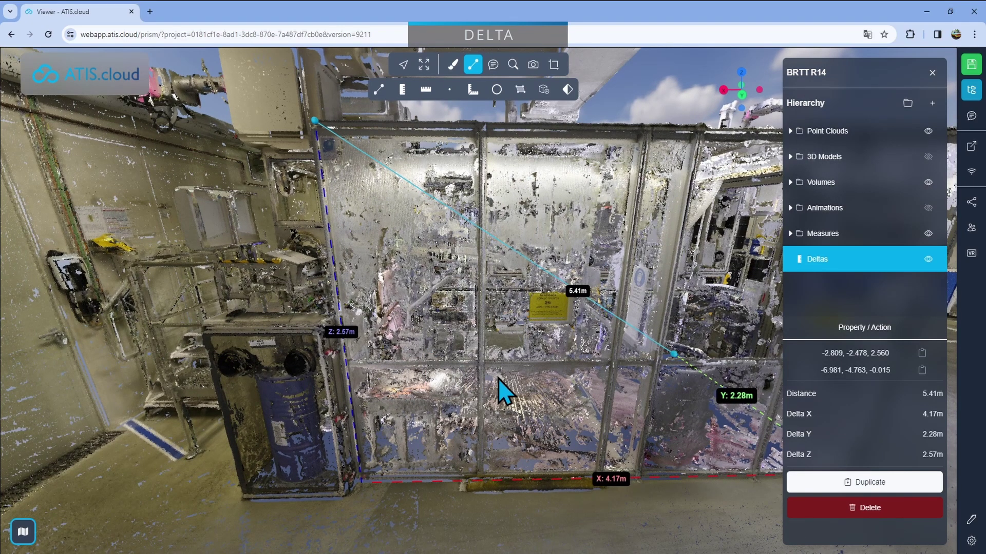
{"action": "left_click_drag", "start_coordinate": [499, 379], "coordinate": [385, 390]}
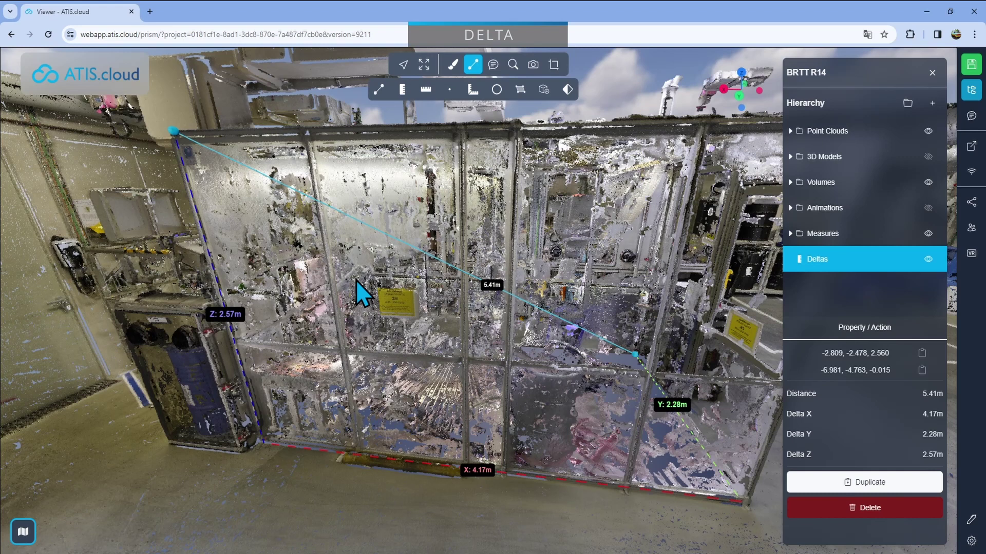
{"action": "left_click_drag", "start_coordinate": [577, 330], "coordinate": [576, 346]}
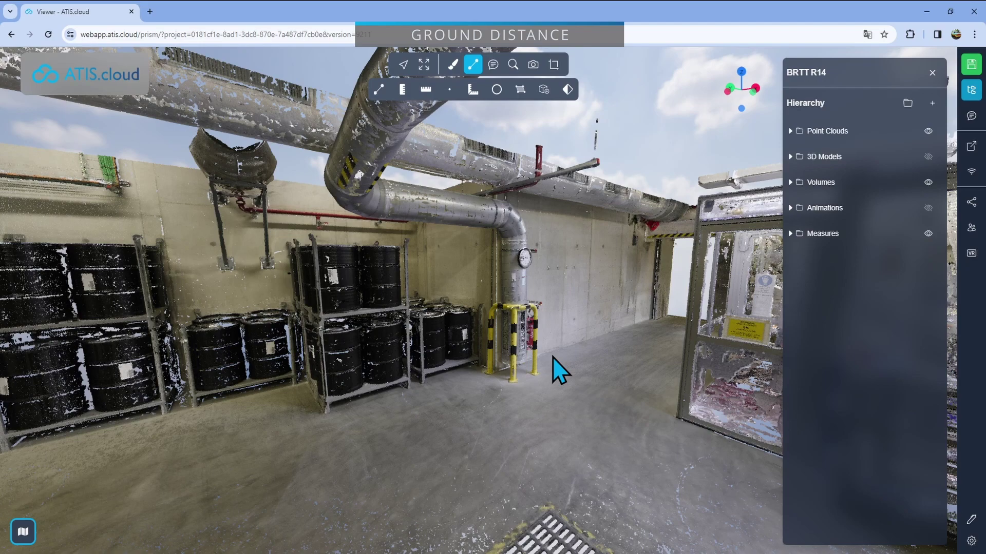
Step: Create a ground distance from the dark panel beside the open doorway to the opposite wall below the yellow ABUS crane
{"action": "left_click_drag", "start_coordinate": [528, 400], "coordinate": [581, 407]}
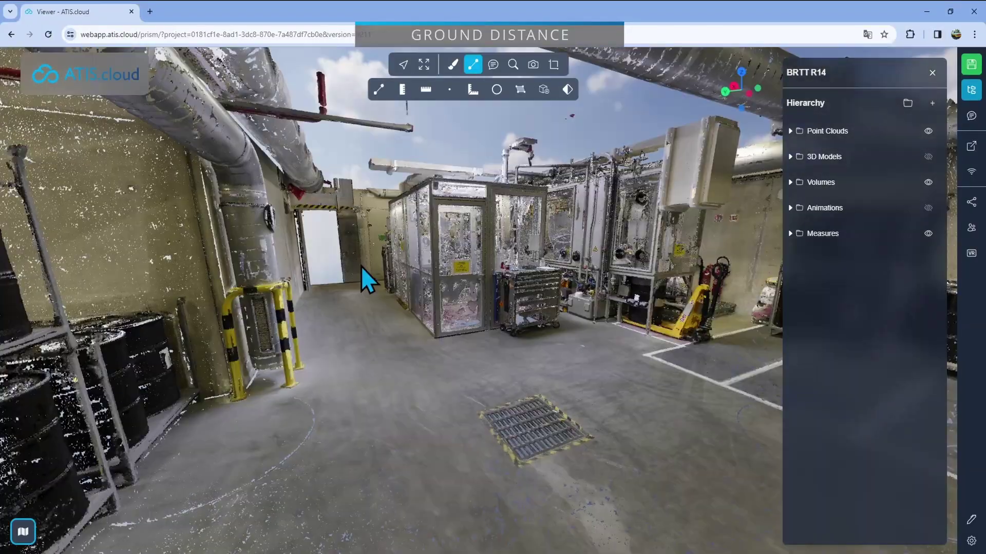
{"action": "double_click", "coordinate": [361, 266]}
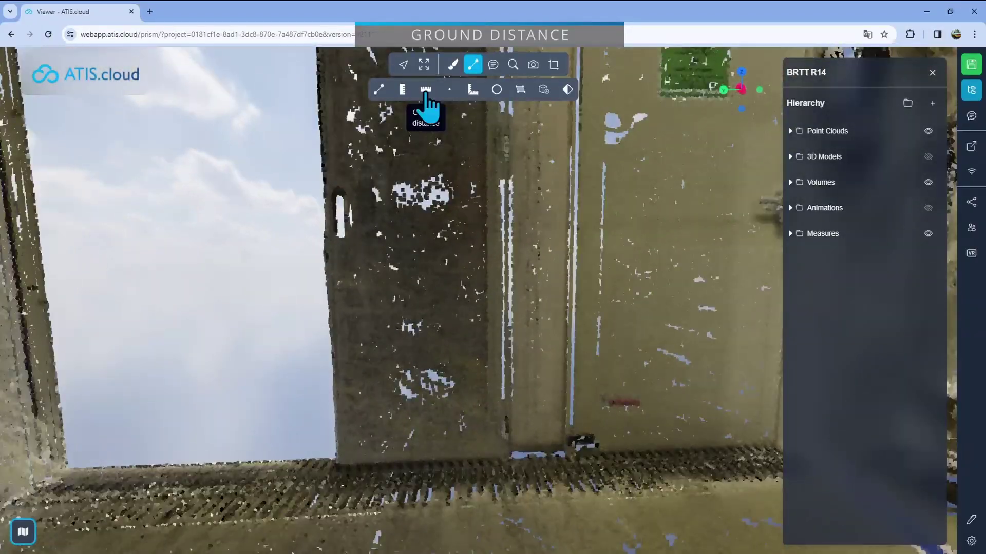
{"action": "left_click", "coordinate": [425, 89]}
{"action": "left_click", "coordinate": [481, 414]}
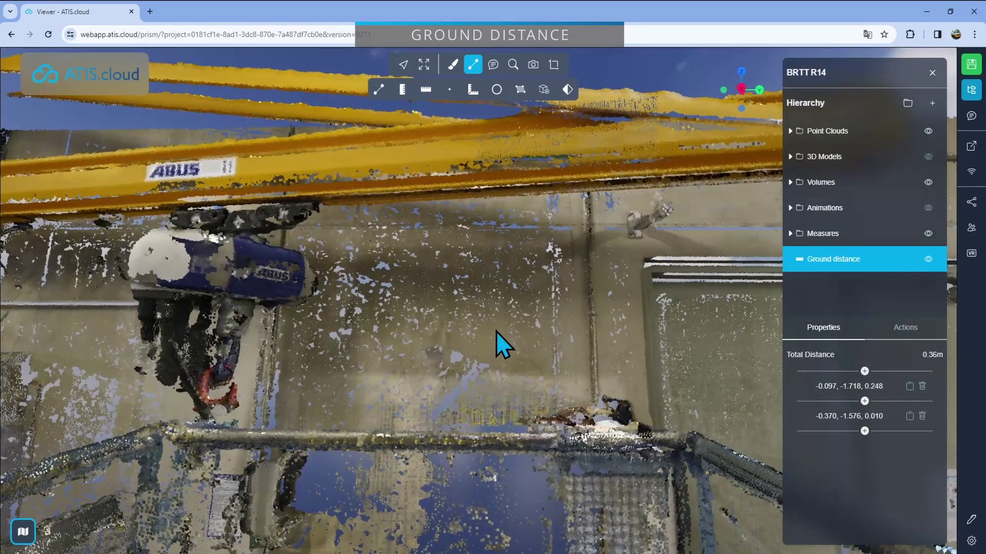
{"action": "left_click", "coordinate": [504, 318]}
{"action": "right_click", "coordinate": [504, 318]}
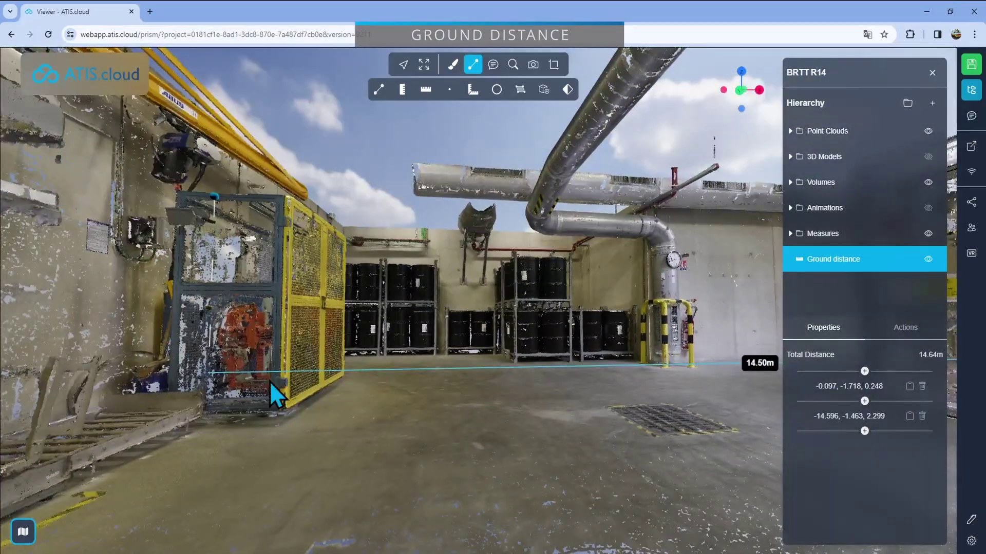
Step: Create a distance between the ground distance's two endpoints, from the dark panel beside the doorway to the opposite wall below the yellow crane
{"action": "left_click_drag", "start_coordinate": [270, 382], "coordinate": [664, 352]}
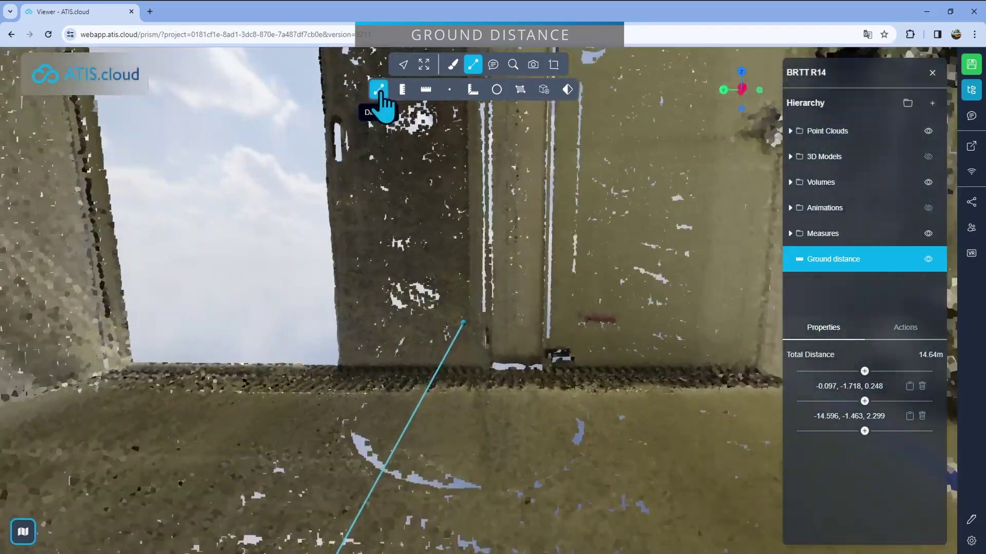
{"action": "left_click", "coordinate": [378, 89]}
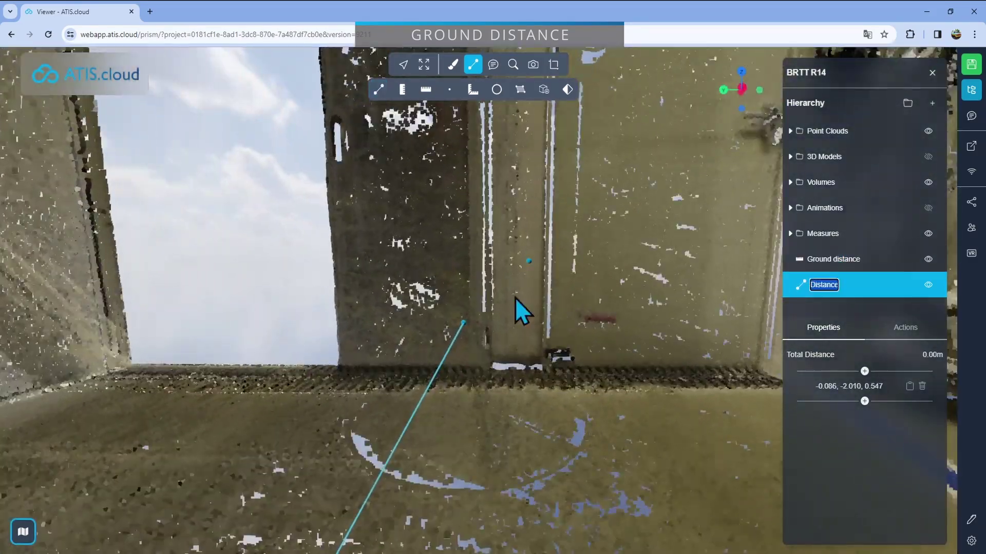
{"action": "left_click", "coordinate": [466, 324]}
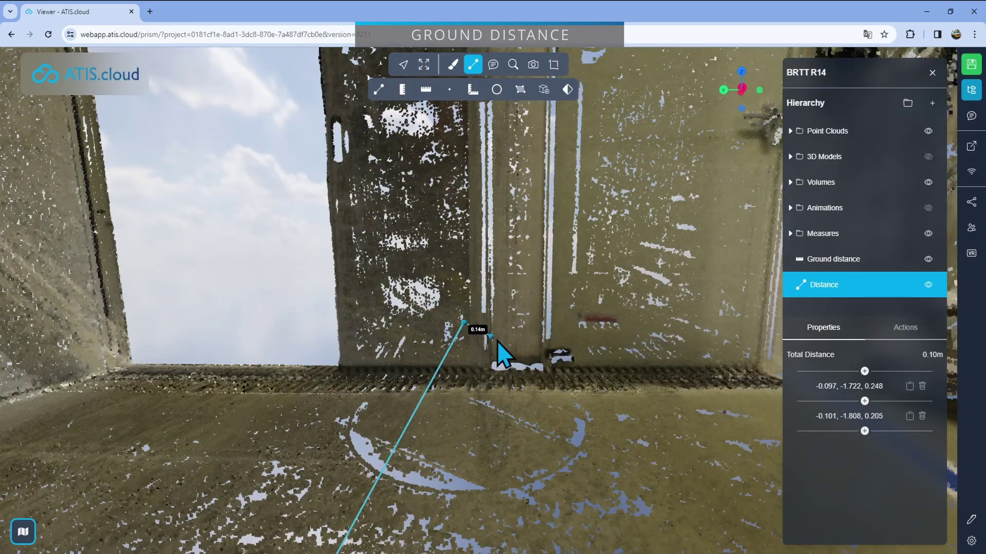
{"action": "left_click", "coordinate": [416, 396]}
{"action": "left_click_drag", "start_coordinate": [416, 396], "coordinate": [473, 387]}
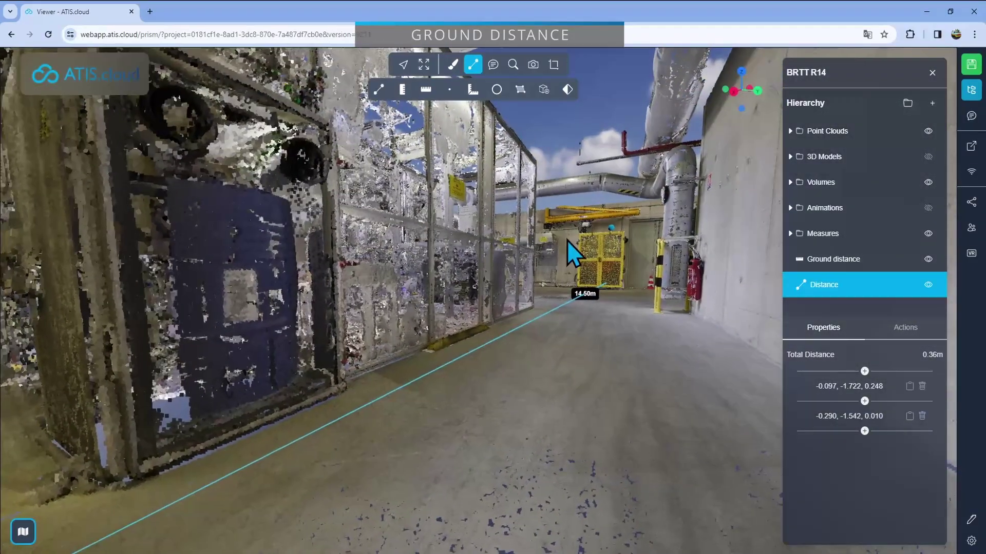
{"action": "double_click", "coordinate": [611, 229]}
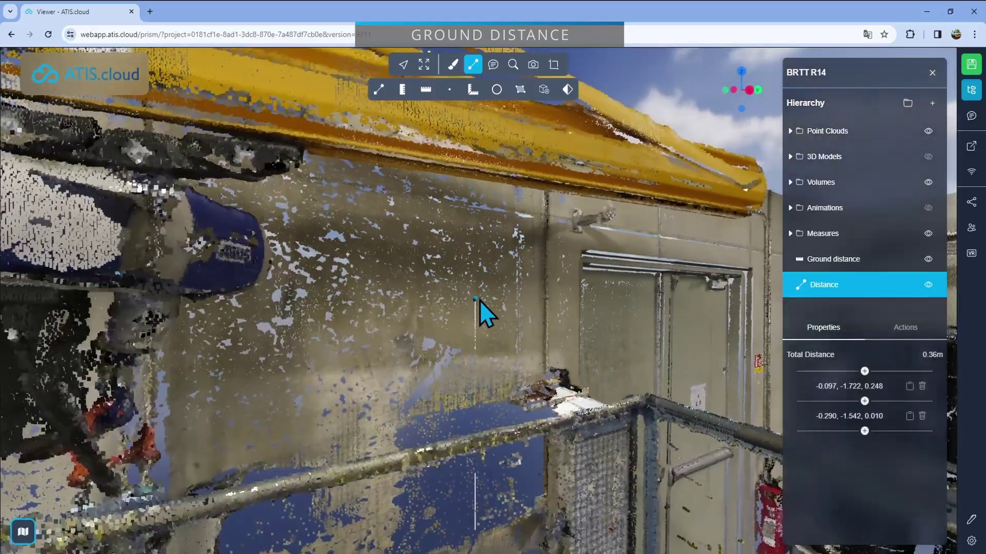
{"action": "left_click", "coordinate": [476, 301]}
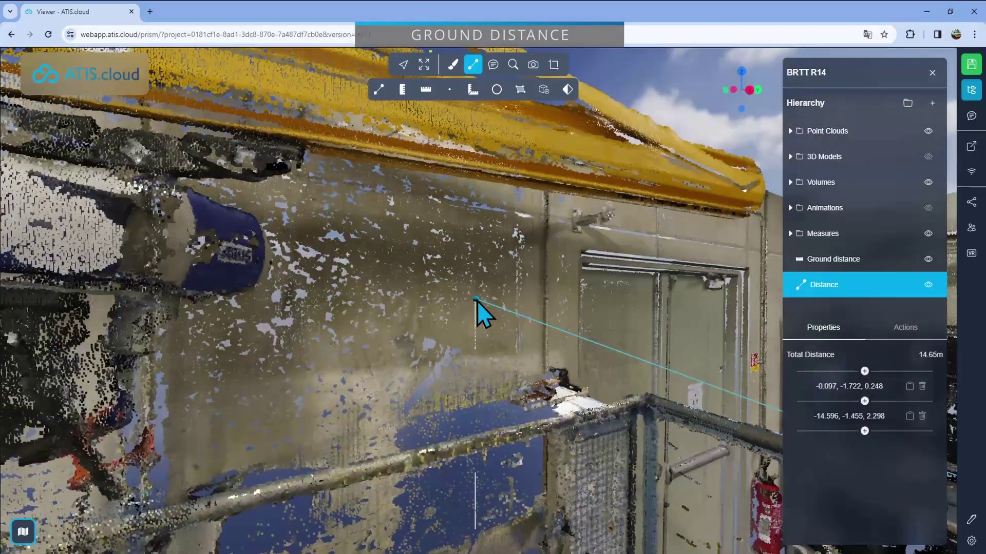
{"action": "right_click", "coordinate": [513, 349]}
{"action": "left_click_drag", "start_coordinate": [559, 390], "coordinate": [408, 330]}
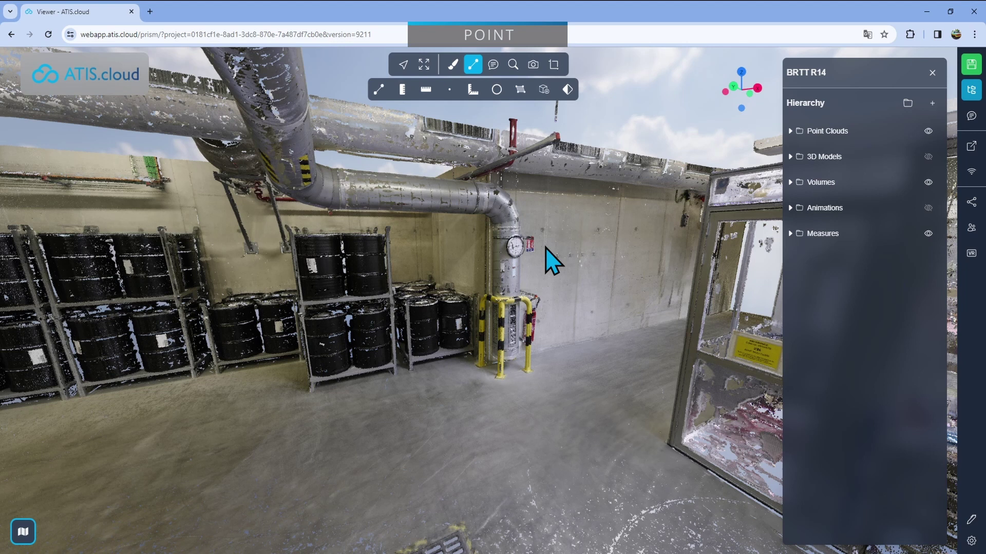
Step: Place a point measurement on the centre of the round gauge on the vertical pipe
{"action": "left_click", "coordinate": [450, 91]}
{"action": "left_click", "coordinate": [516, 246]}
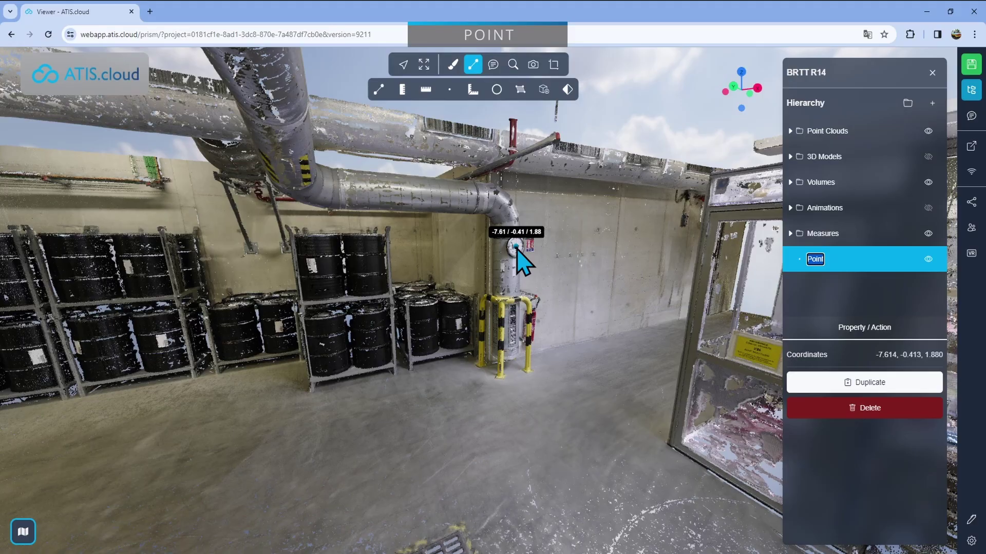
{"action": "left_click", "coordinate": [515, 248]}
Step: Examine the placed point and its coordinates on the gauge face from close up and from the side
{"action": "mouse_move", "coordinate": [556, 313]}
{"action": "left_mouse_down"}
{"action": "mouse_move", "coordinate": [566, 359]}
{"action": "mouse_move", "coordinate": [554, 326]}
{"action": "left_mouse_up"}
{"action": "scroll", "coordinate": [561, 339], "scroll_direction": "up", "scroll_amount": 10}
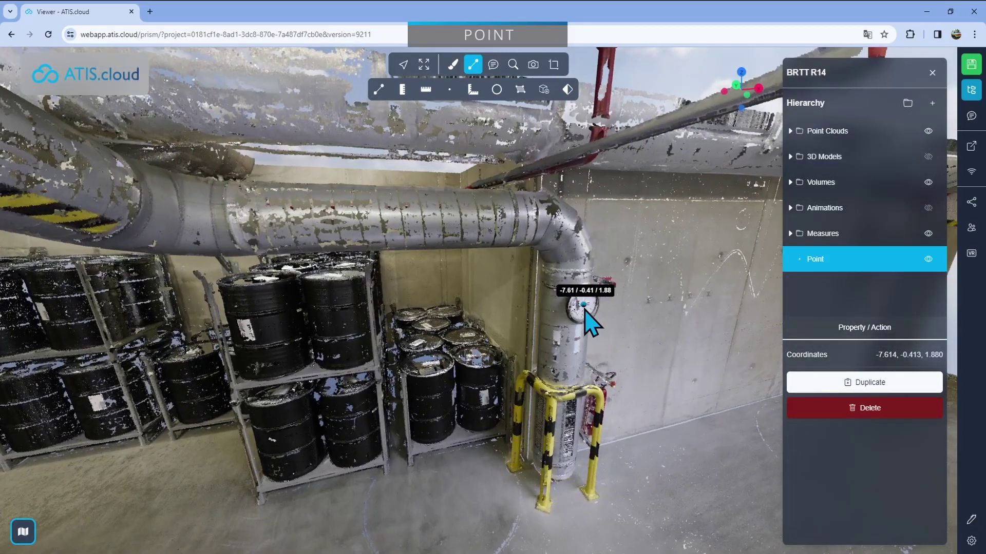
{"action": "scroll", "coordinate": [466, 273], "scroll_direction": "up", "scroll_amount": 8}
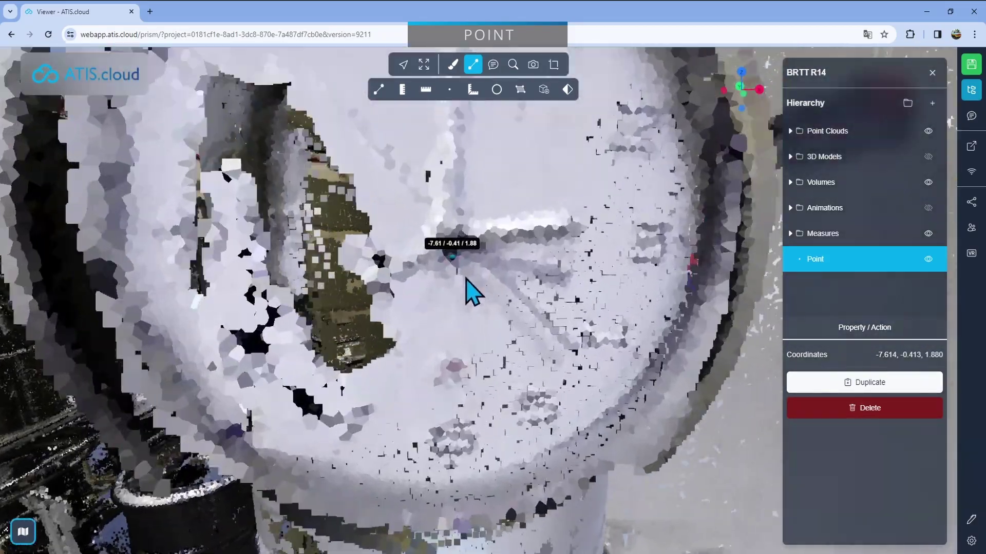
{"action": "scroll", "coordinate": [465, 291], "scroll_direction": "down", "scroll_amount": 5}
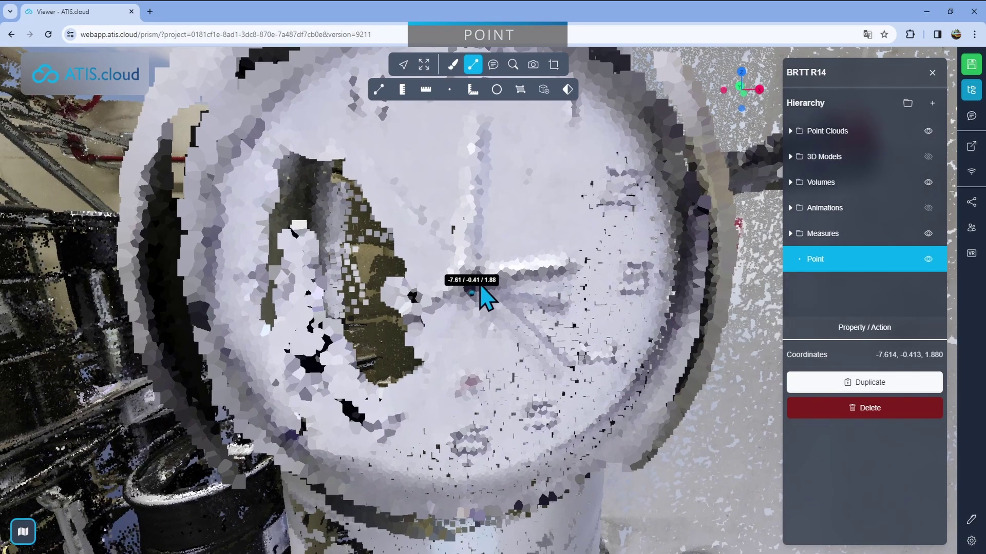
{"action": "left_click_drag", "start_coordinate": [488, 286], "coordinate": [526, 290]}
{"action": "scroll", "coordinate": [526, 374], "scroll_direction": "down", "scroll_amount": 2}
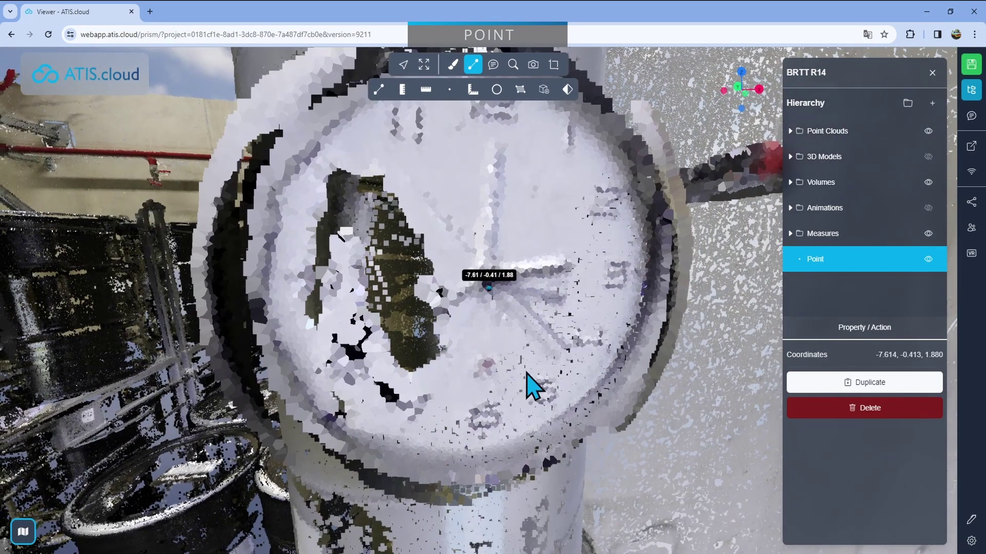
{"action": "left_click_drag", "start_coordinate": [528, 389], "coordinate": [452, 233]}
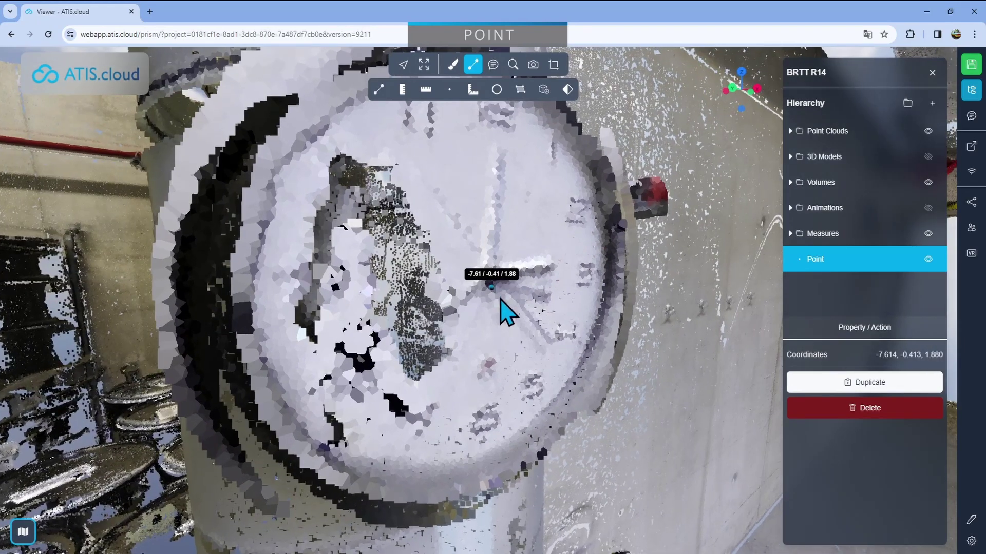
{"action": "left_click_drag", "start_coordinate": [508, 330], "coordinate": [479, 321]}
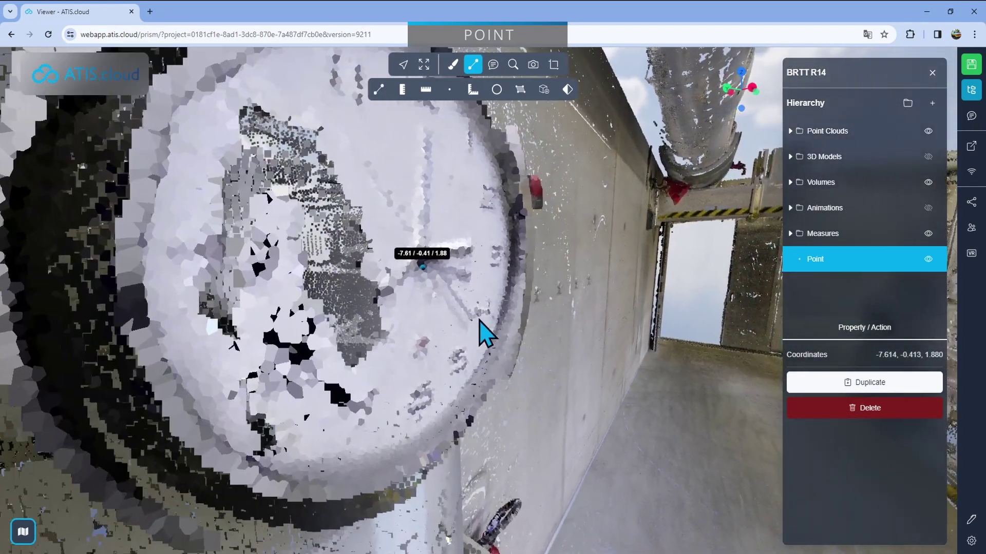
{"action": "scroll", "coordinate": [515, 324], "scroll_direction": "down", "scroll_amount": 3}
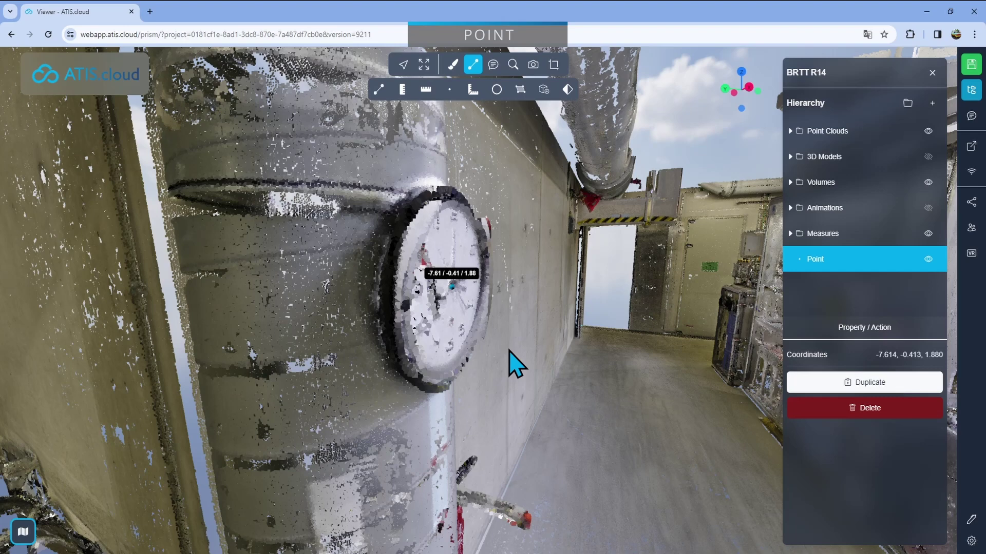
{"action": "left_click_drag", "start_coordinate": [510, 350], "coordinate": [441, 282]}
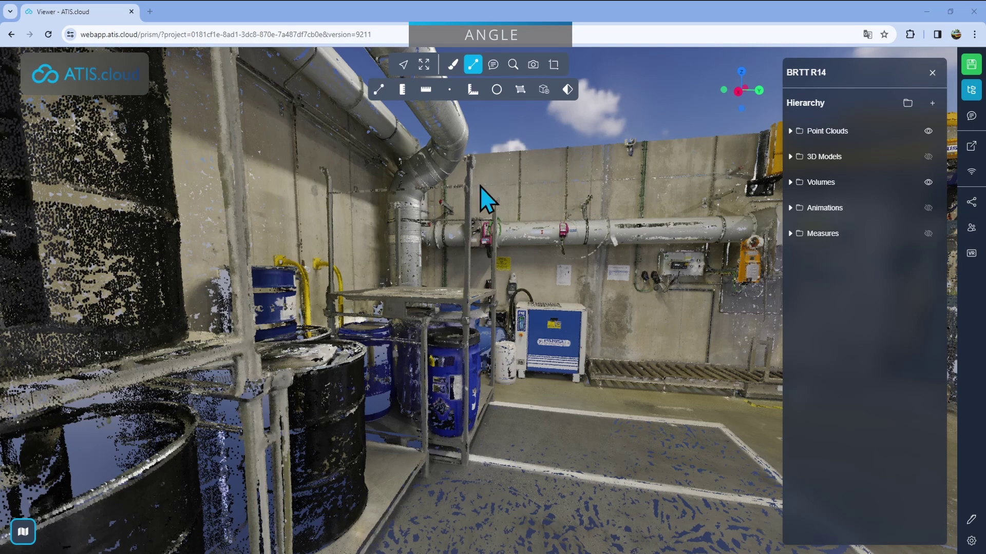
Step: Create an angle measurement through the top of the drum rack's upright, its foot and a point on the floor's white line
{"action": "left_click", "coordinate": [470, 88]}
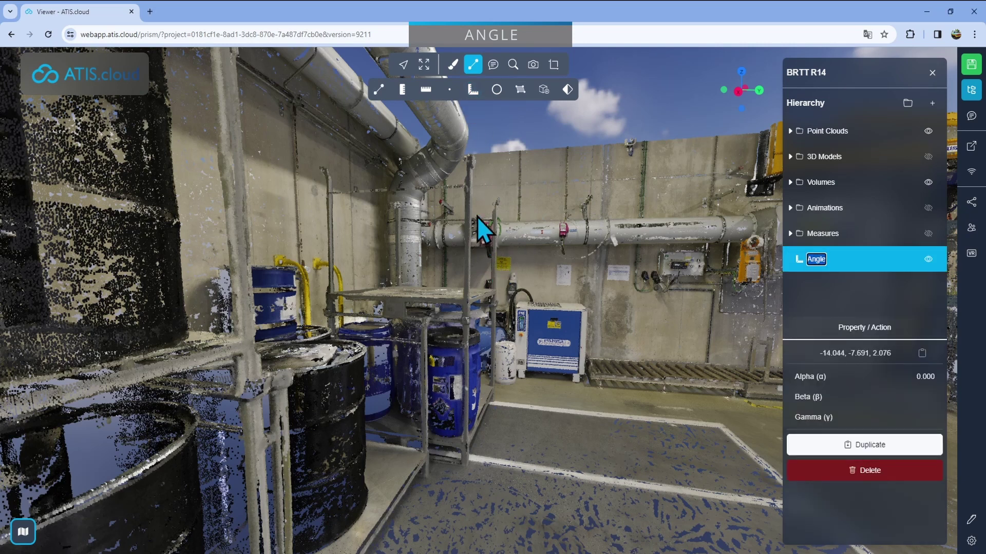
{"action": "left_click", "coordinate": [467, 463]}
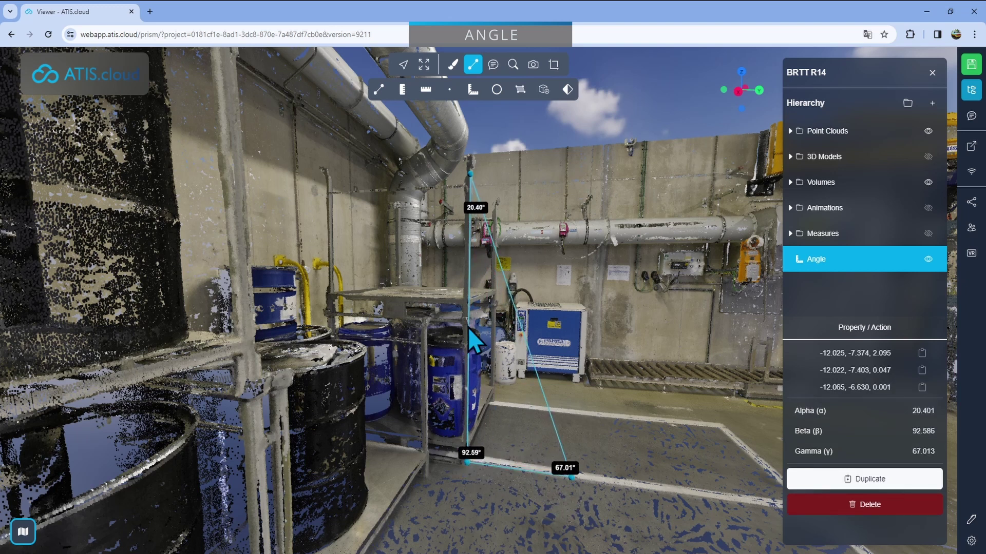
{"action": "left_click_drag", "start_coordinate": [467, 323], "coordinate": [509, 358]}
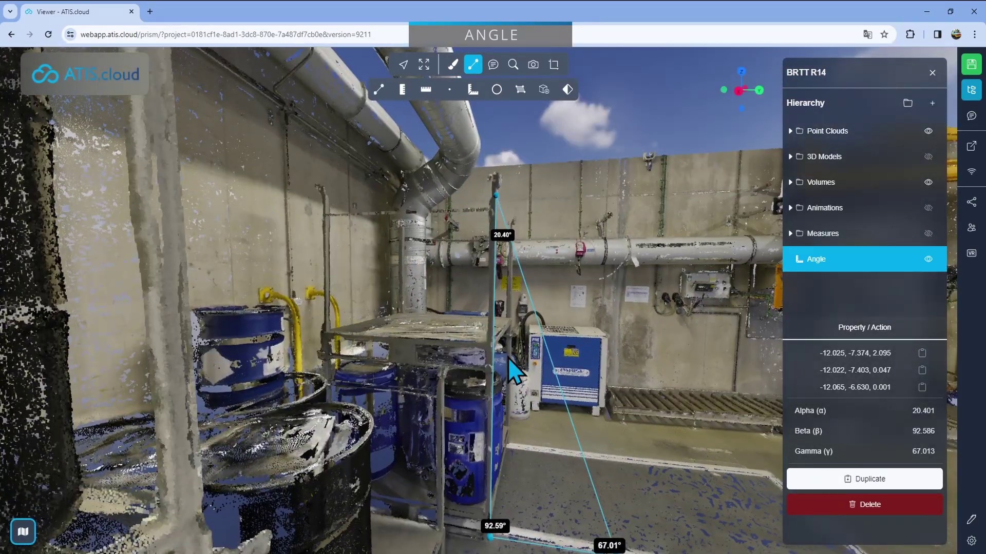
{"action": "left_click_drag", "start_coordinate": [510, 401], "coordinate": [485, 403]}
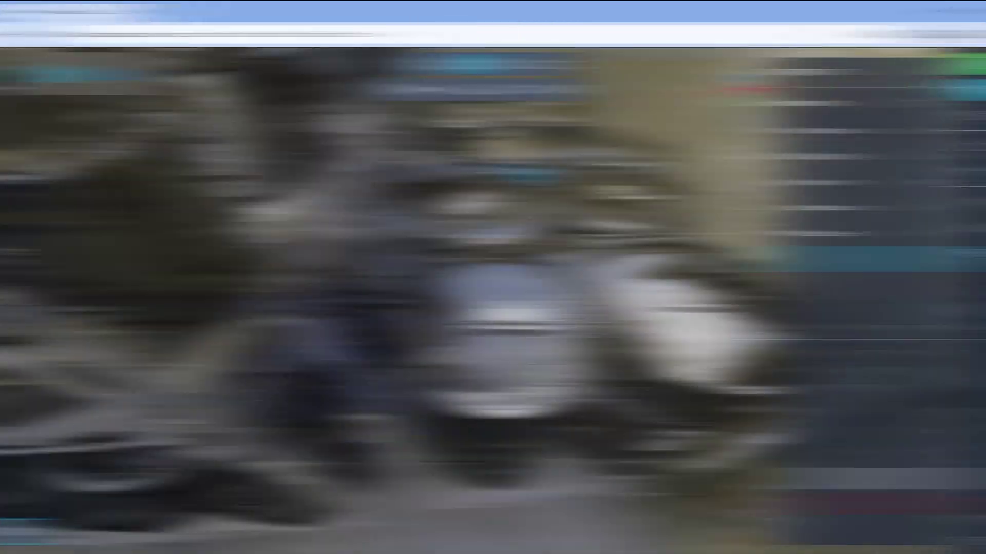
Step: Create a circle measurement from three points on the rim of the front black drum in the rack
{"action": "left_click", "coordinate": [496, 89]}
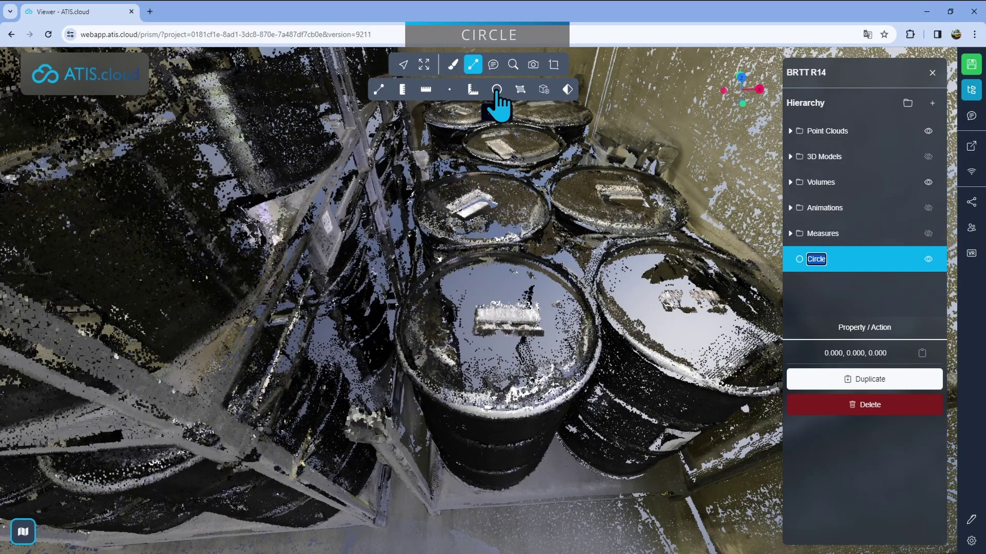
{"action": "left_click", "coordinate": [472, 156]}
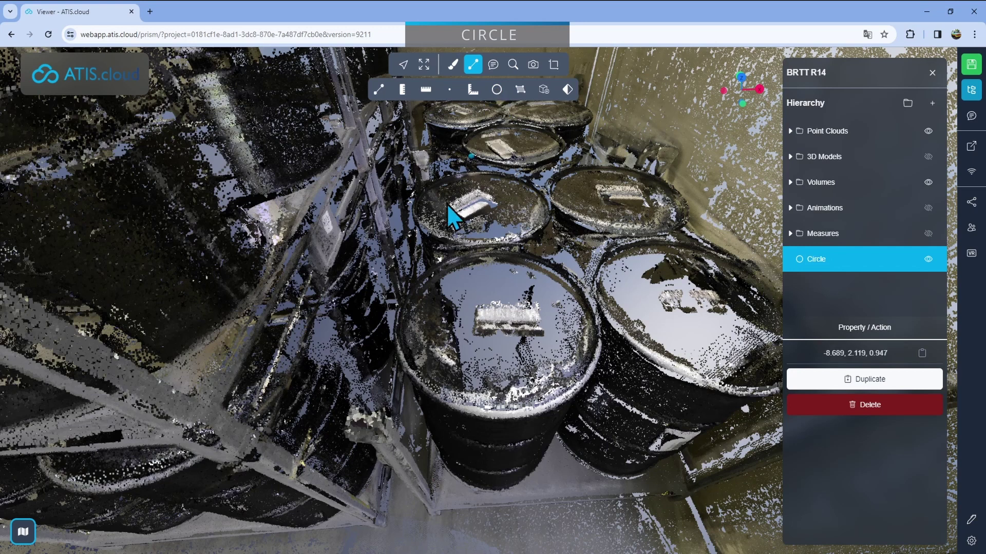
{"action": "left_click", "coordinate": [421, 278]}
{"action": "left_click", "coordinate": [572, 277]}
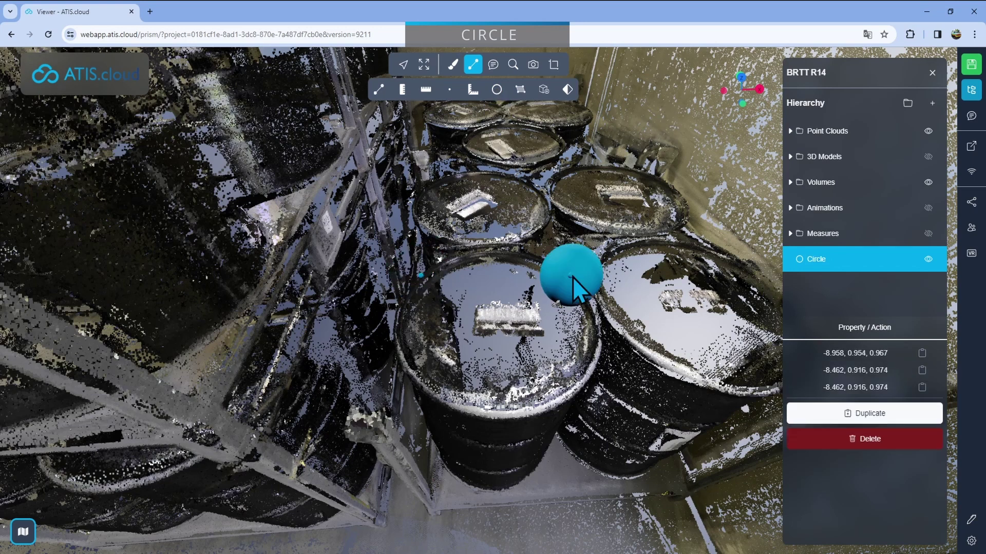
{"action": "left_click", "coordinate": [501, 417]}
{"action": "left_click_drag", "start_coordinate": [589, 453], "coordinate": [510, 317]}
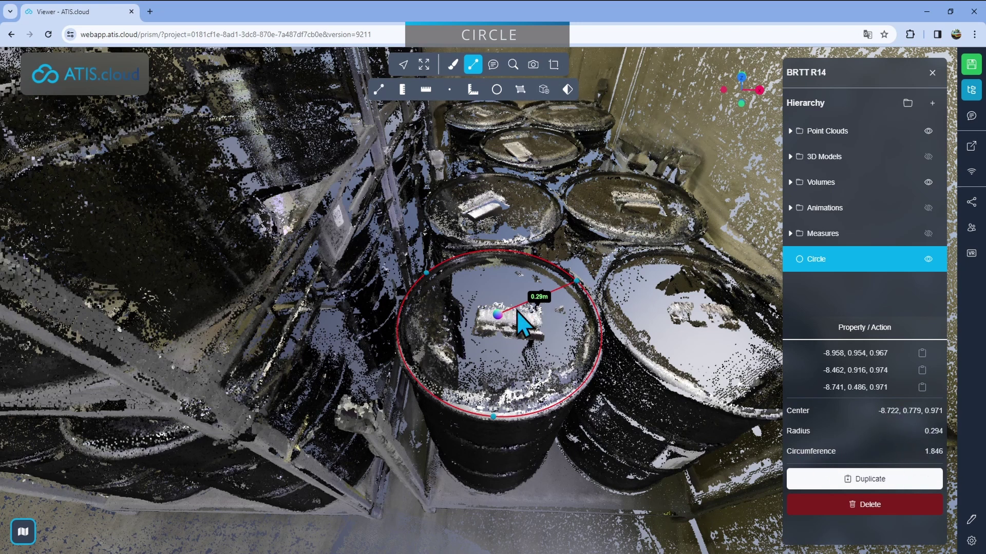
Step: Move the circle's rear left point onto the outer edge of the drum's rim
{"action": "scroll", "coordinate": [525, 342], "scroll_direction": "up", "scroll_amount": 3}
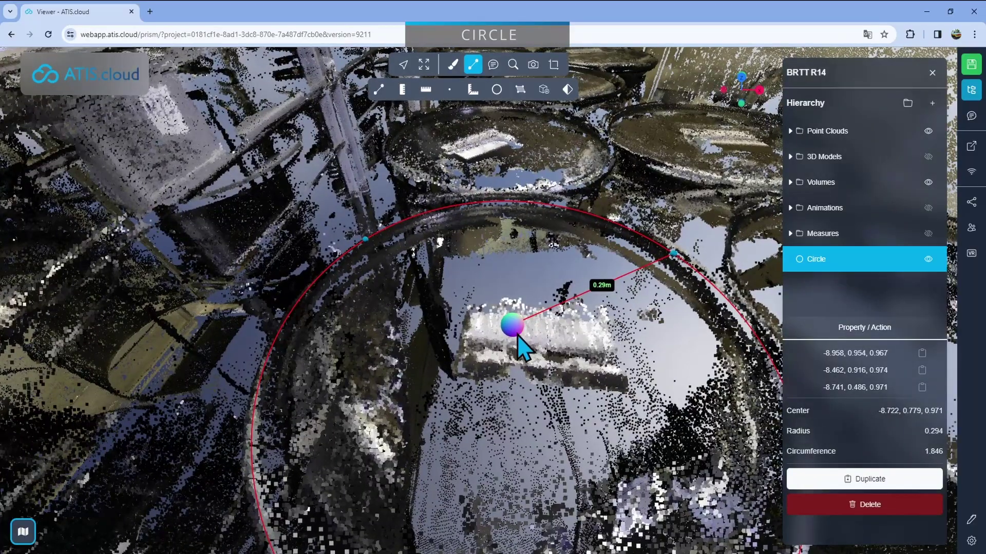
{"action": "scroll", "coordinate": [526, 341], "scroll_direction": "down", "scroll_amount": 2}
{"action": "scroll", "coordinate": [468, 308], "scroll_direction": "up", "scroll_amount": 5}
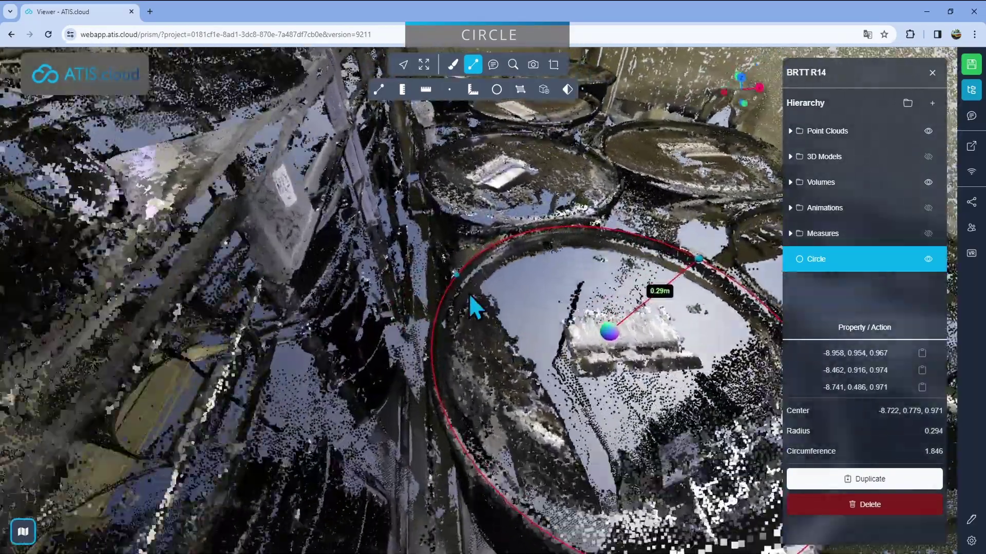
{"action": "left_click_drag", "start_coordinate": [456, 276], "coordinate": [457, 282]}
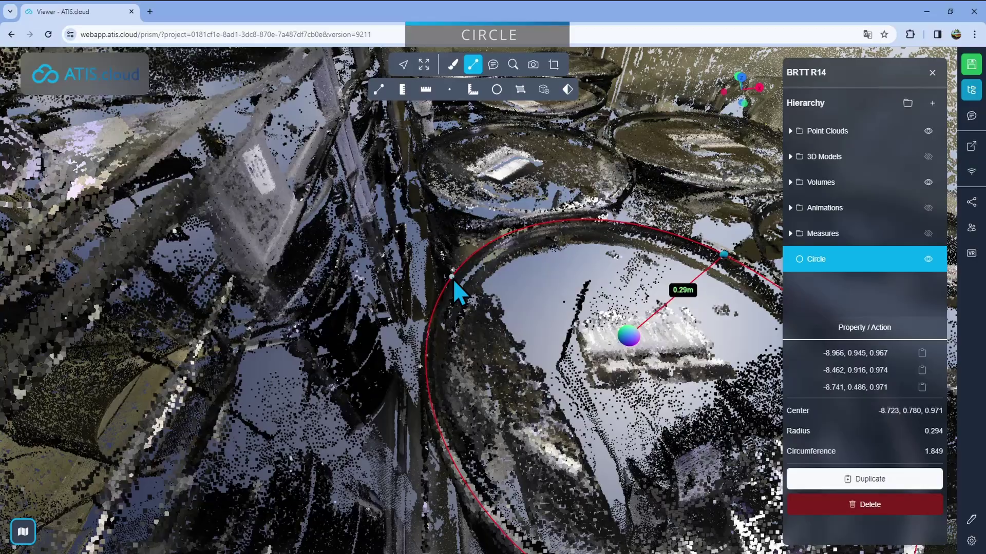
{"action": "left_click_drag", "start_coordinate": [452, 279], "coordinate": [452, 279]}
Step: Adjust the circle's front and rear right points so they sit on the outer edge of the drum's rim
{"action": "right_click_drag", "start_coordinate": [545, 385], "coordinate": [411, 306]}
{"action": "left_click_drag", "start_coordinate": [525, 499], "coordinate": [535, 504]}
{"action": "right_click_drag", "start_coordinate": [558, 364], "coordinate": [495, 465]}
{"action": "left_click_drag", "start_coordinate": [495, 465], "coordinate": [436, 462]}
{"action": "scroll", "coordinate": [647, 369], "scroll_direction": "up", "scroll_amount": 3}
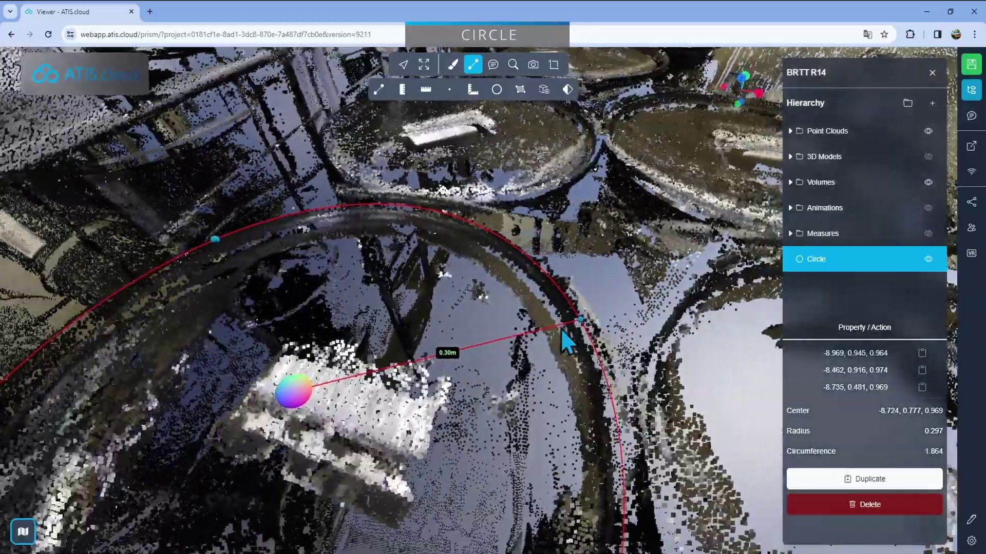
{"action": "left_click_drag", "start_coordinate": [580, 320], "coordinate": [586, 333]}
{"action": "scroll", "coordinate": [627, 386], "scroll_direction": "down", "scroll_amount": 10}
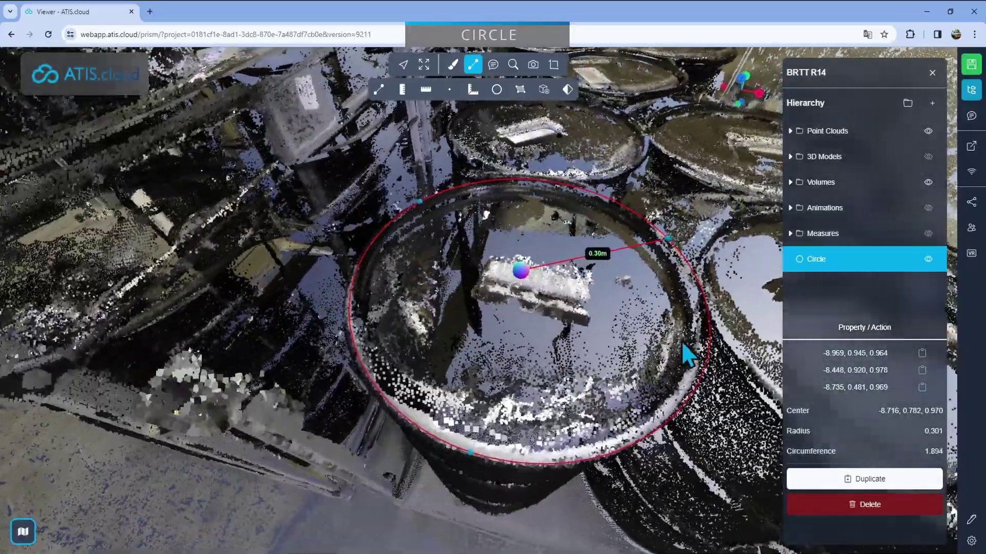
{"action": "scroll", "coordinate": [667, 339], "scroll_direction": "down", "scroll_amount": 5}
{"action": "left_click_drag", "start_coordinate": [651, 321], "coordinate": [654, 375]}
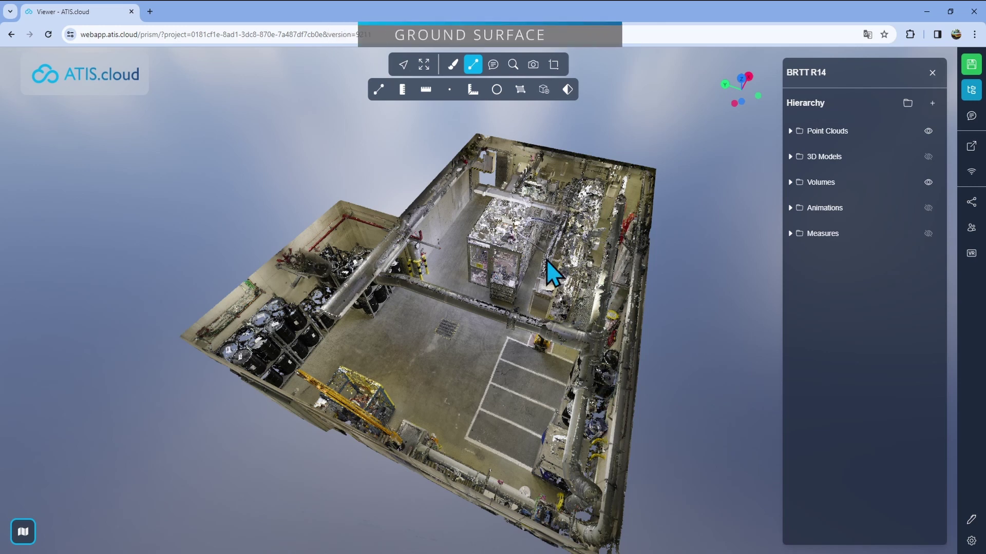
Step: Show the whole hall in an orthographic view from straight above, and return to the measuring tools
{"action": "left_click", "coordinate": [453, 65]}
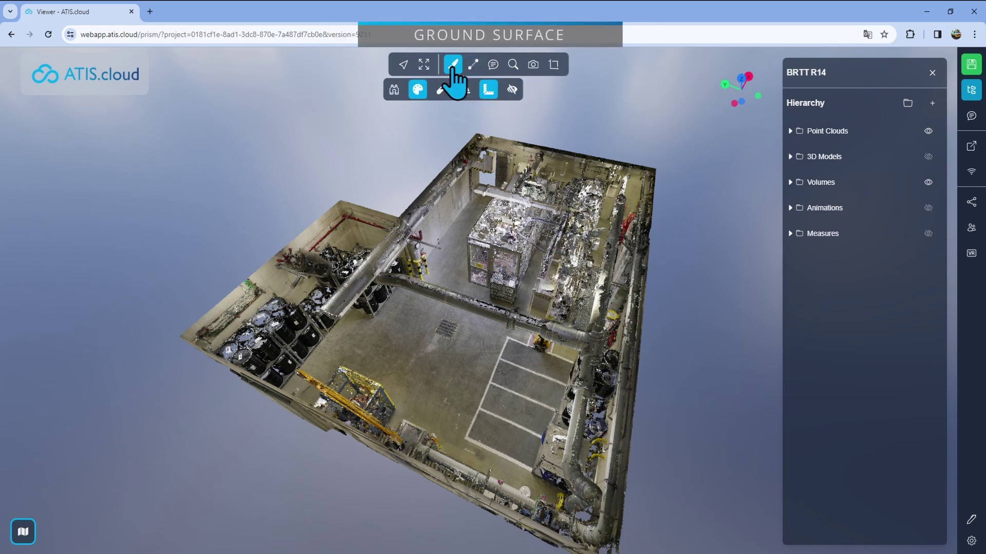
{"action": "left_click", "coordinate": [394, 90]}
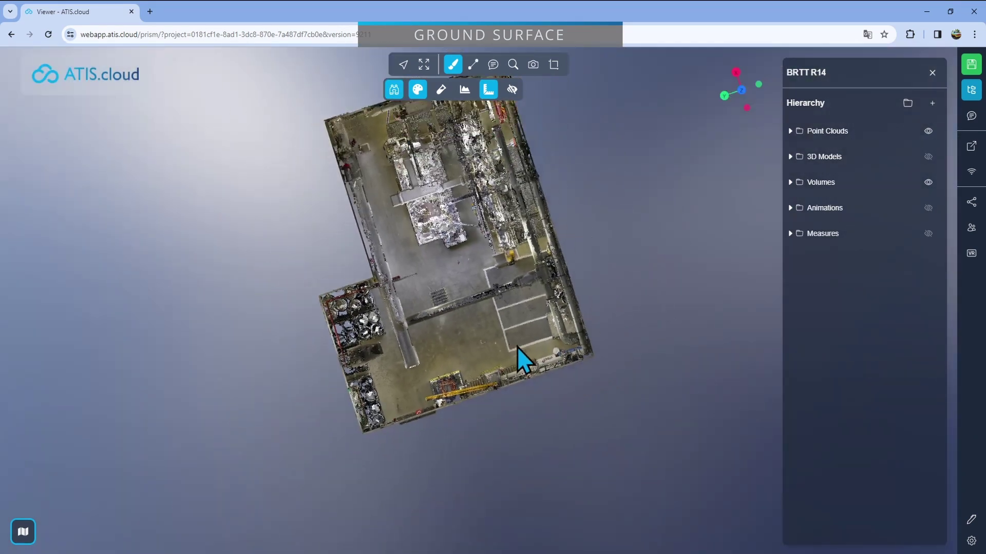
{"action": "scroll", "coordinate": [490, 303], "scroll_direction": "up", "scroll_amount": 3}
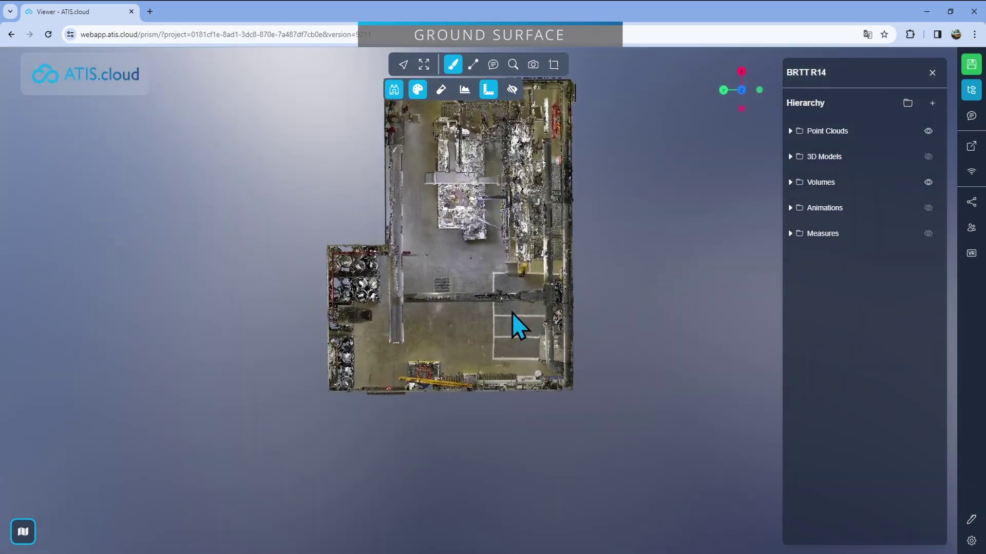
{"action": "scroll", "coordinate": [507, 309], "scroll_direction": "up", "scroll_amount": 1}
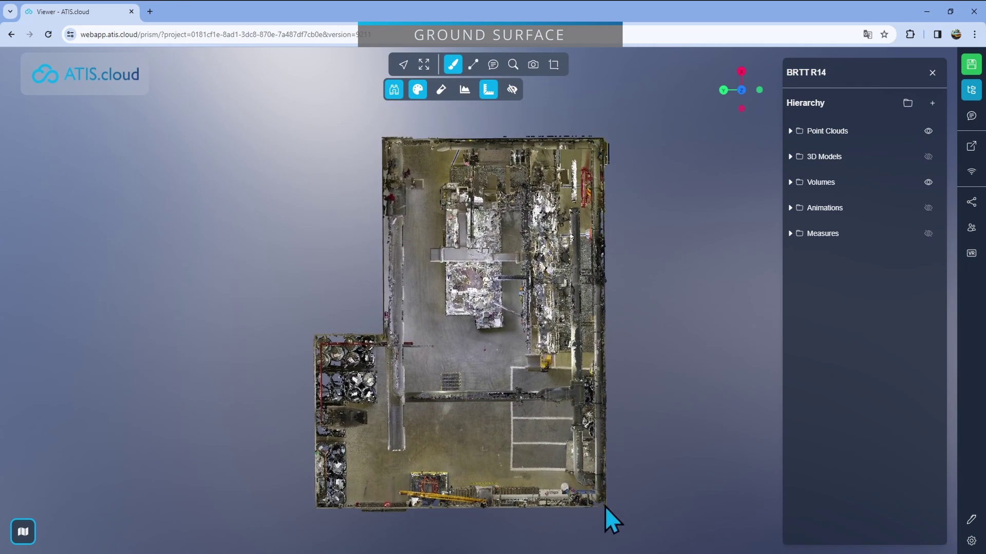
{"action": "left_click", "coordinate": [473, 65]}
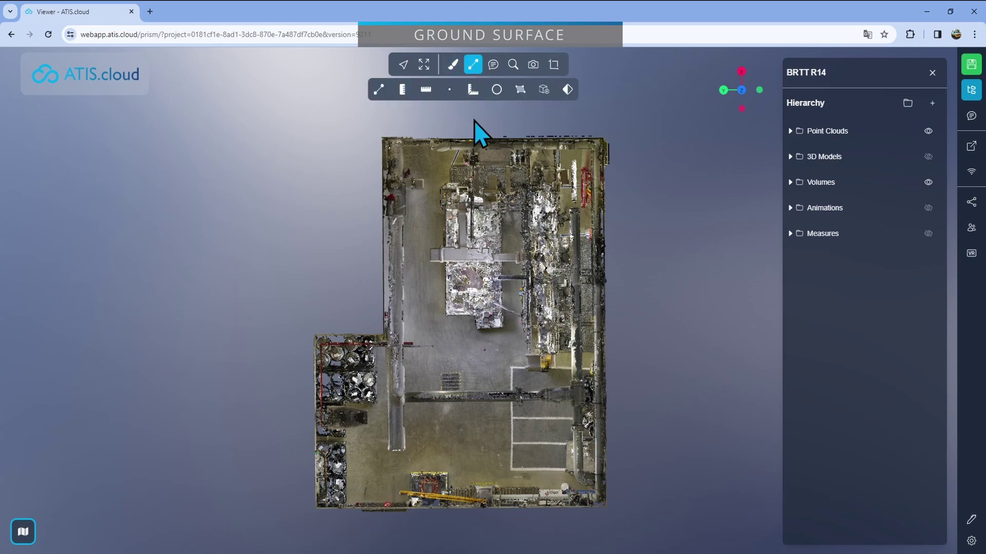
Step: Create a ground surface measurement by placing points at the hall's outer wall corners, following the L-shaped outline all the way round
{"action": "left_click", "coordinate": [520, 90]}
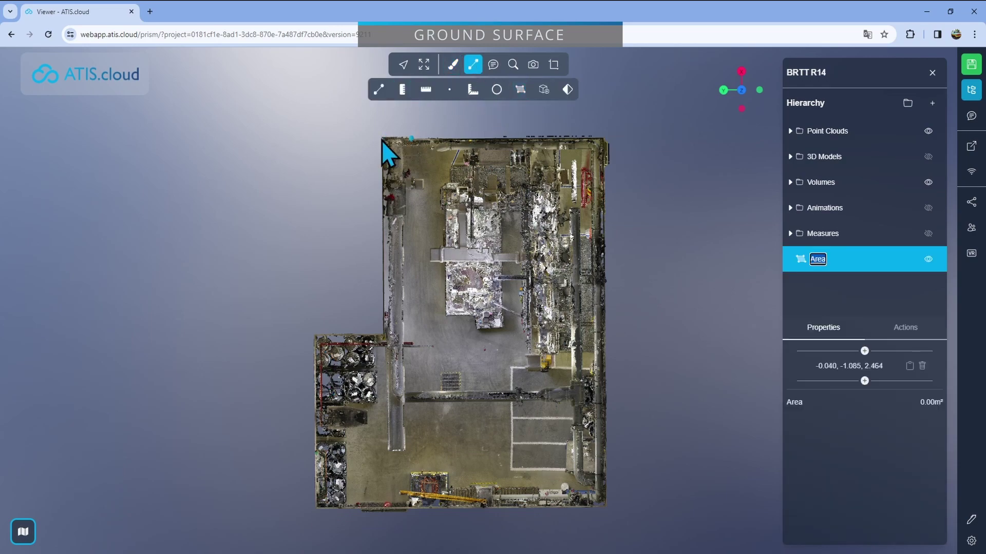
{"action": "scroll", "coordinate": [381, 138], "scroll_direction": "up", "scroll_amount": 8}
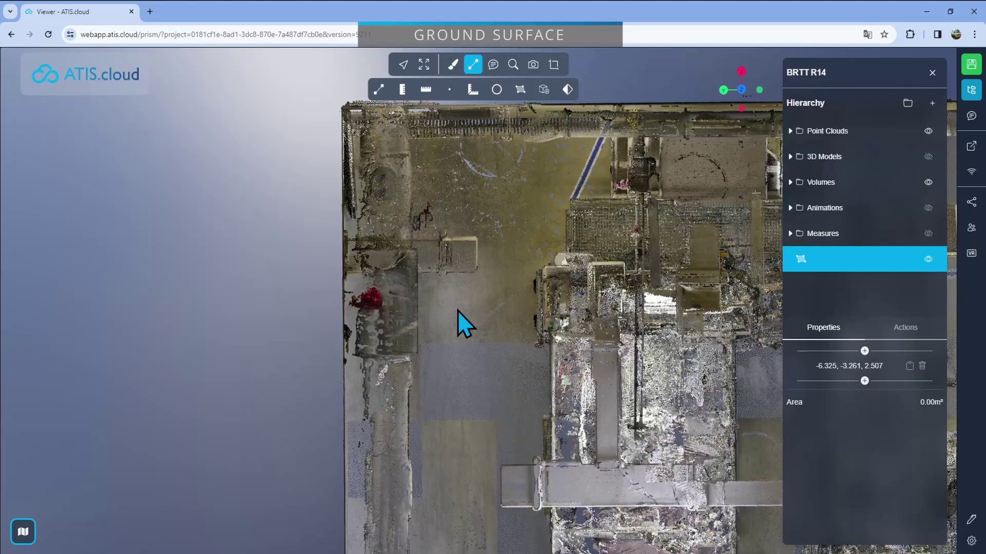
{"action": "right_click_drag", "start_coordinate": [343, 117], "coordinate": [430, 274]}
{"action": "scroll", "coordinate": [429, 274], "scroll_direction": "up", "scroll_amount": 6}
{"action": "right_click_drag", "start_coordinate": [349, 200], "coordinate": [435, 278]}
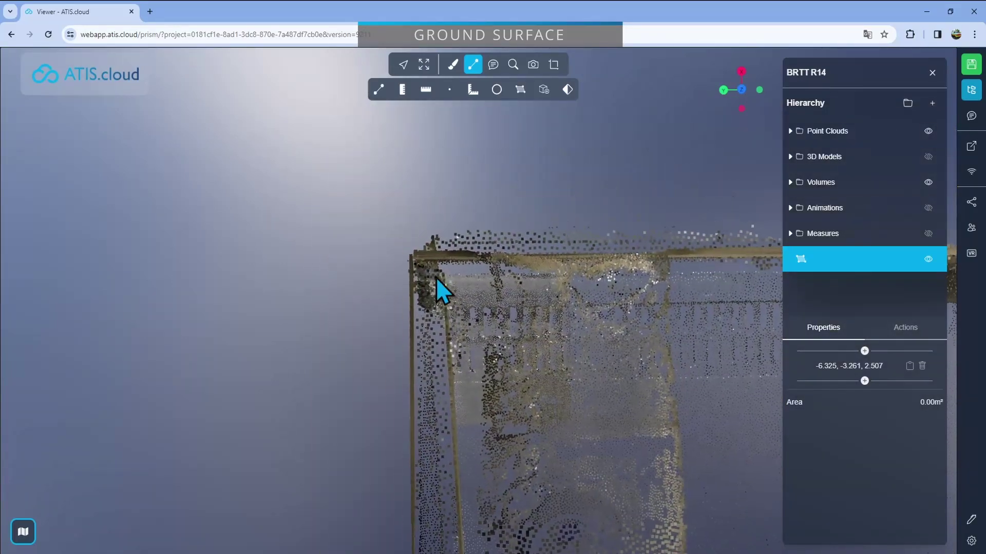
{"action": "left_click", "coordinate": [417, 256]}
{"action": "scroll", "coordinate": [275, 295], "scroll_direction": "up", "scroll_amount": 5}
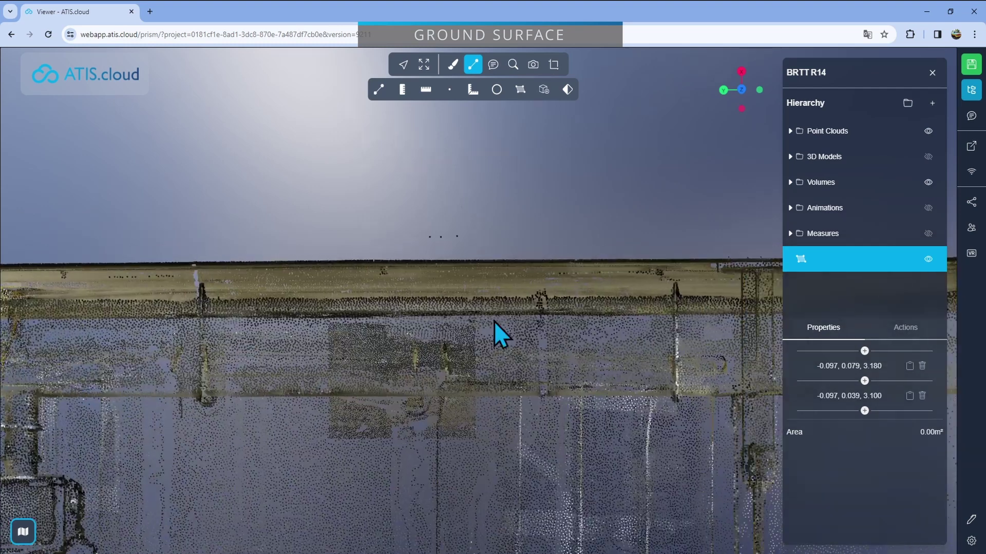
{"action": "scroll", "coordinate": [494, 321], "scroll_direction": "down", "scroll_amount": 5}
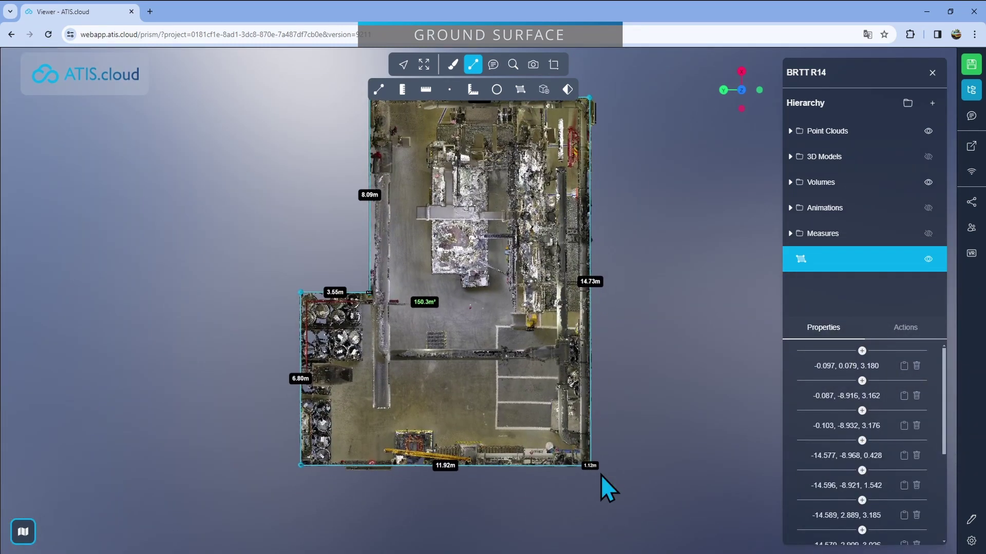
Step: Inspect the ground surface outline's corners up close from above, and examine the heights of its points from the side of the hall
{"action": "scroll", "coordinate": [306, 475], "scroll_direction": "up", "scroll_amount": 10}
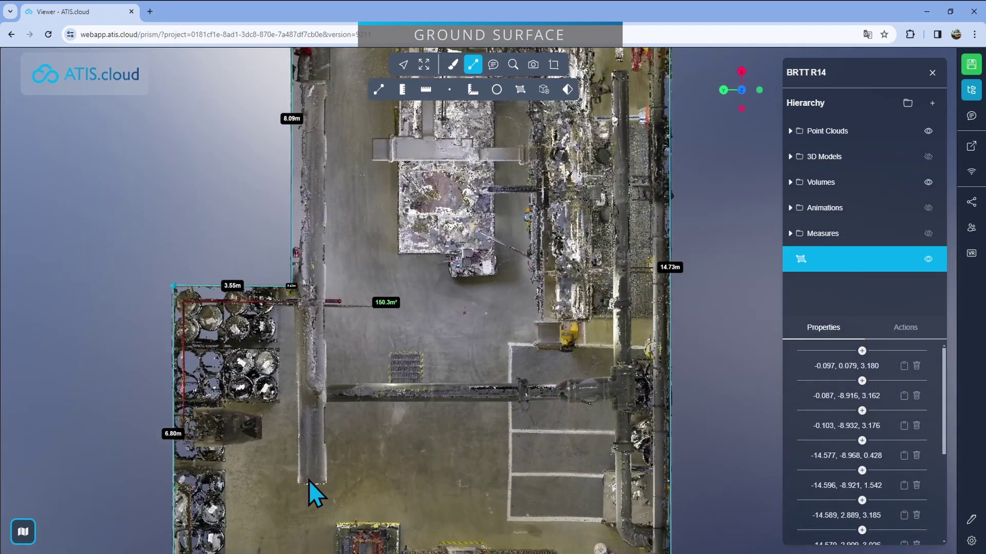
{"action": "right_click_drag", "start_coordinate": [527, 375], "coordinate": [541, 178]}
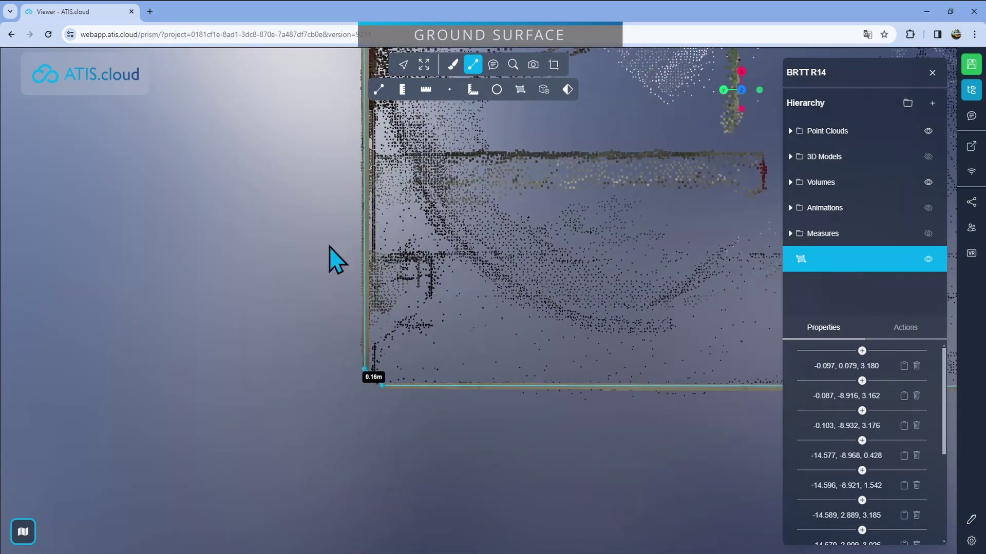
{"action": "scroll", "coordinate": [466, 364], "scroll_direction": "down", "scroll_amount": 10}
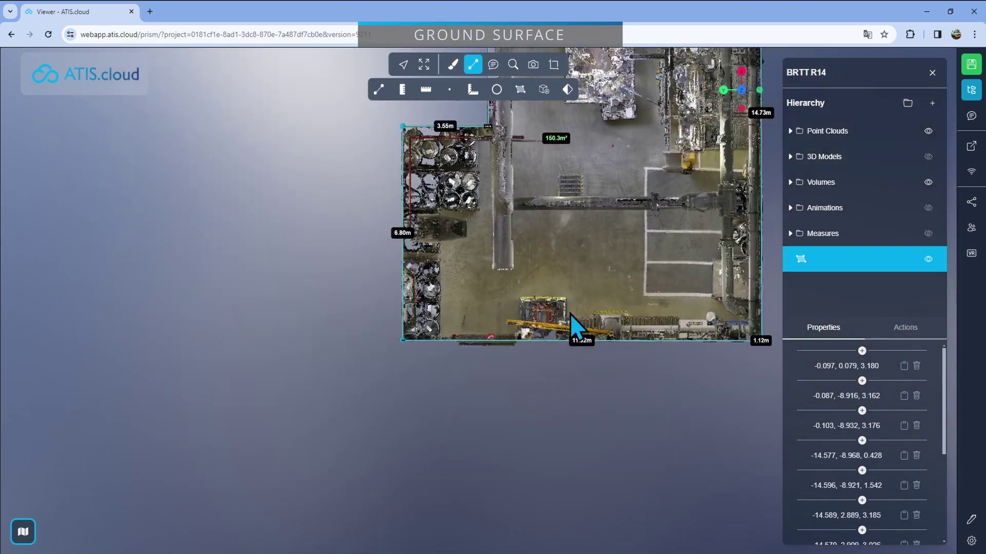
{"action": "scroll", "coordinate": [529, 368], "scroll_direction": "up", "scroll_amount": 2}
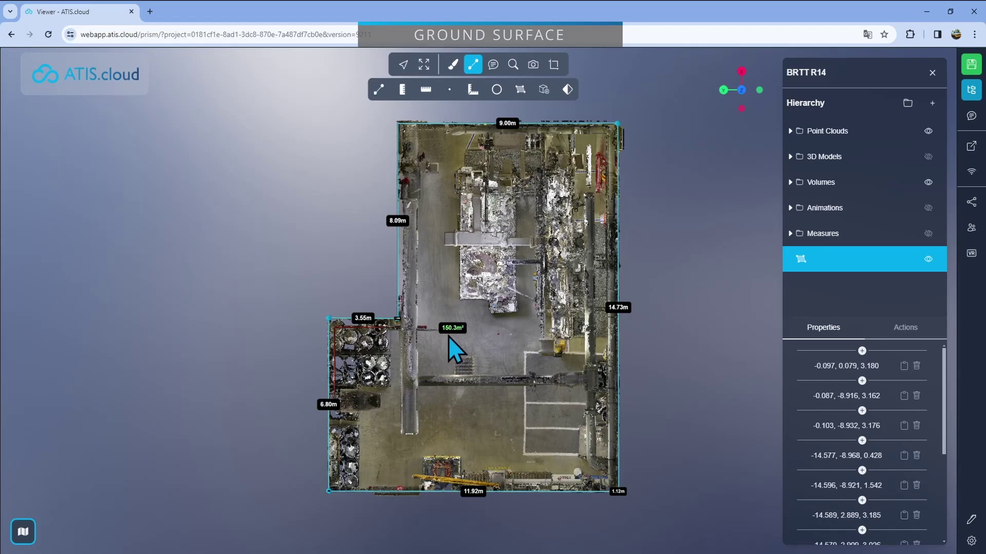
{"action": "left_click_drag", "start_coordinate": [448, 336], "coordinate": [544, 350]}
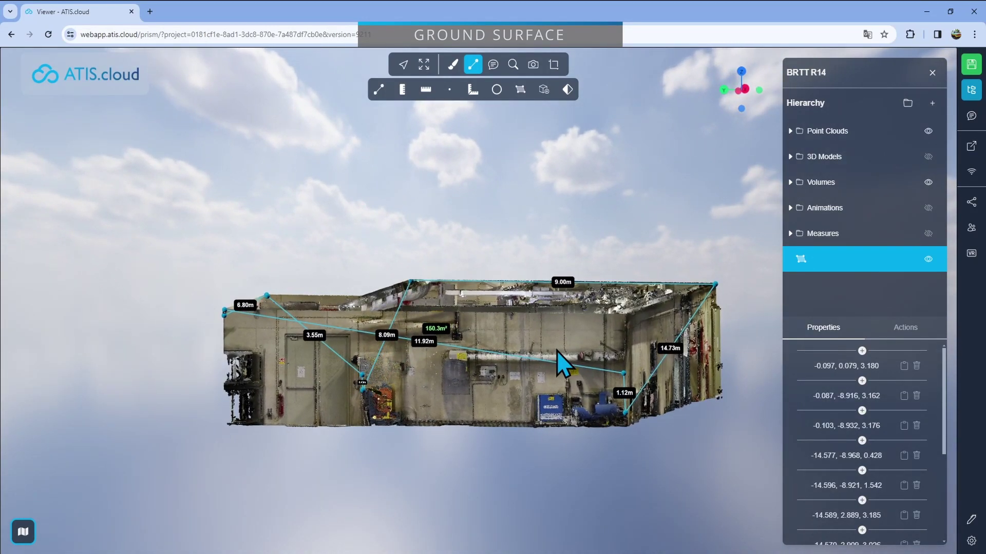
{"action": "left_click_drag", "start_coordinate": [556, 352], "coordinate": [562, 352]}
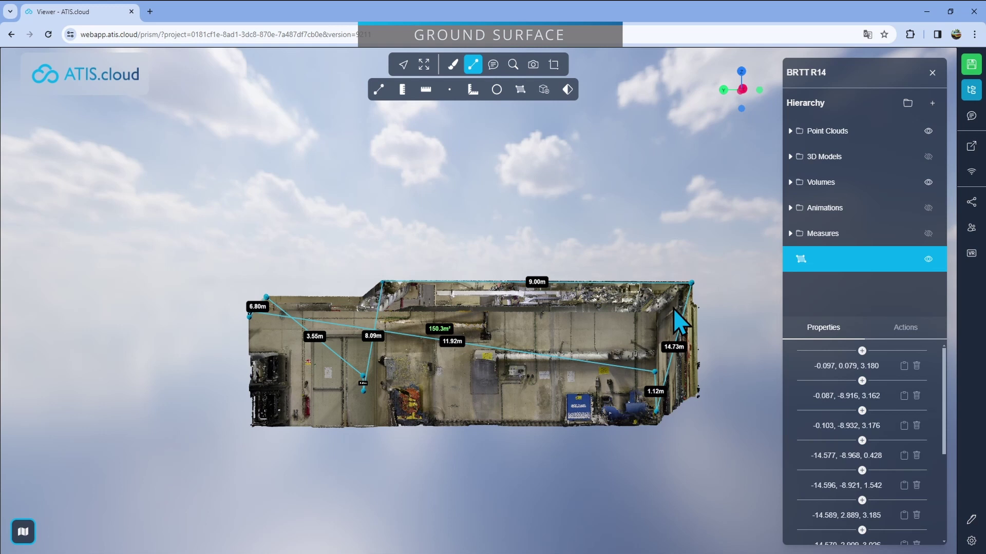
{"action": "left_click_drag", "start_coordinate": [674, 309], "coordinate": [693, 276]}
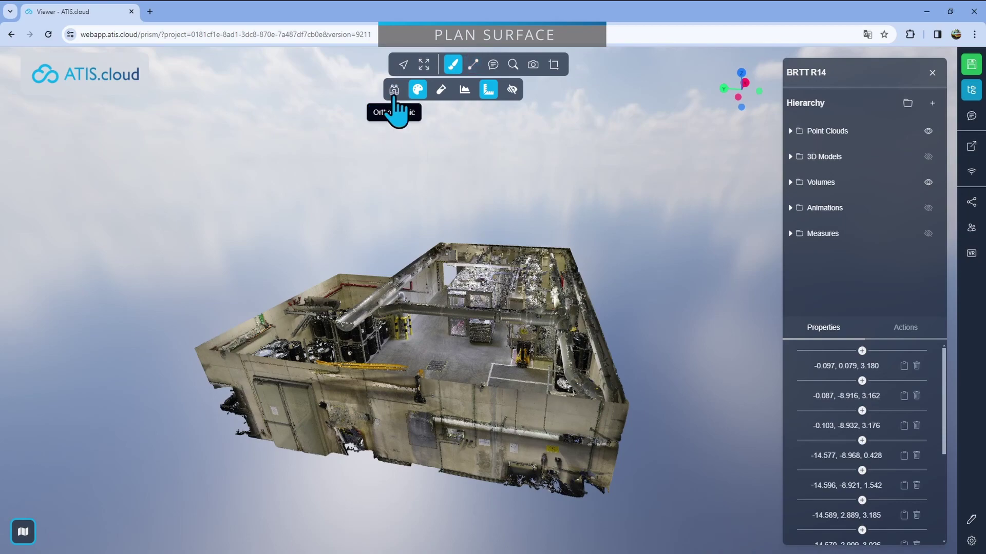
Step: Create a plan surface measurement from four points on the concrete wall beside the yellow-black safety barrier
{"action": "left_click", "coordinate": [473, 64]}
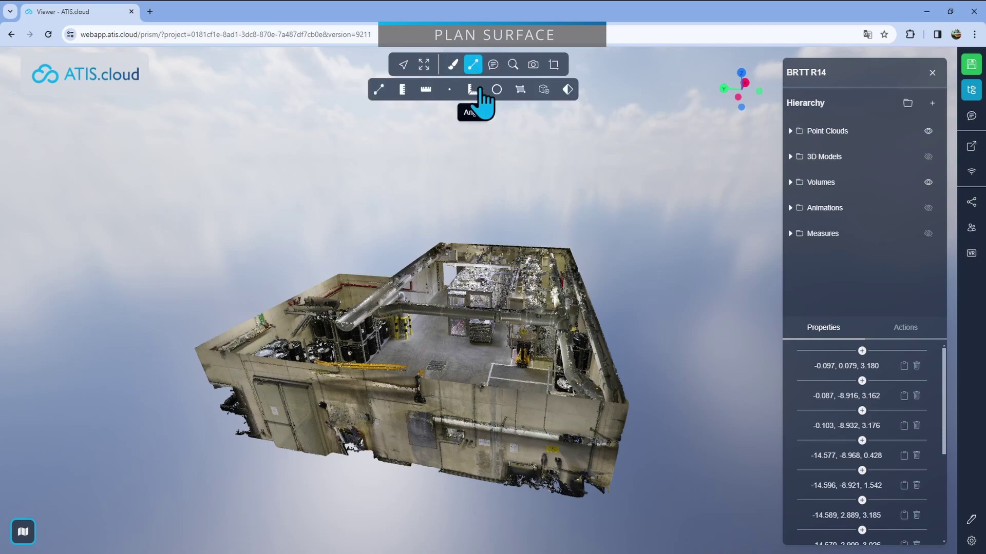
{"action": "left_click_drag", "start_coordinate": [483, 217], "coordinate": [467, 344]}
{"action": "double_click", "coordinate": [442, 264]}
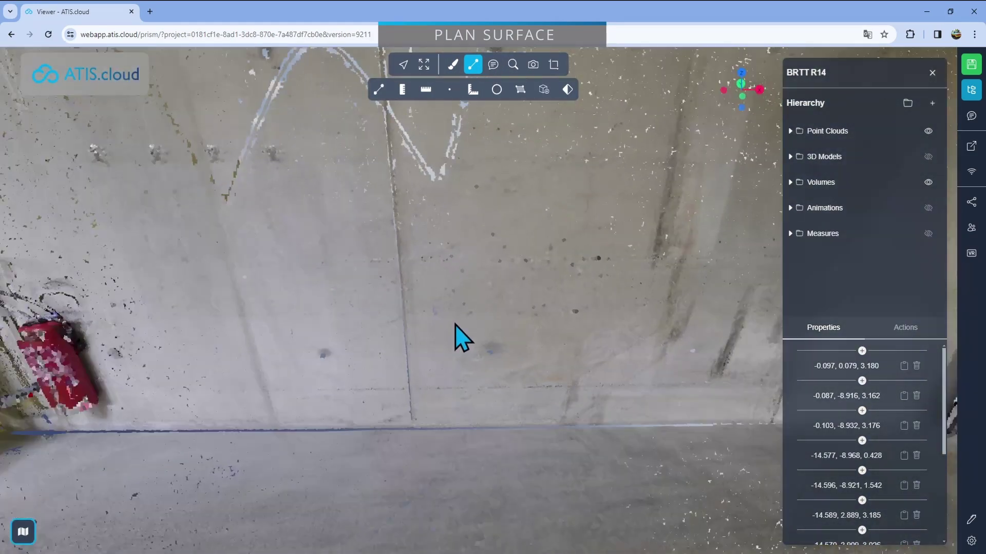
{"action": "scroll", "coordinate": [455, 329], "scroll_direction": "up", "scroll_amount": 6}
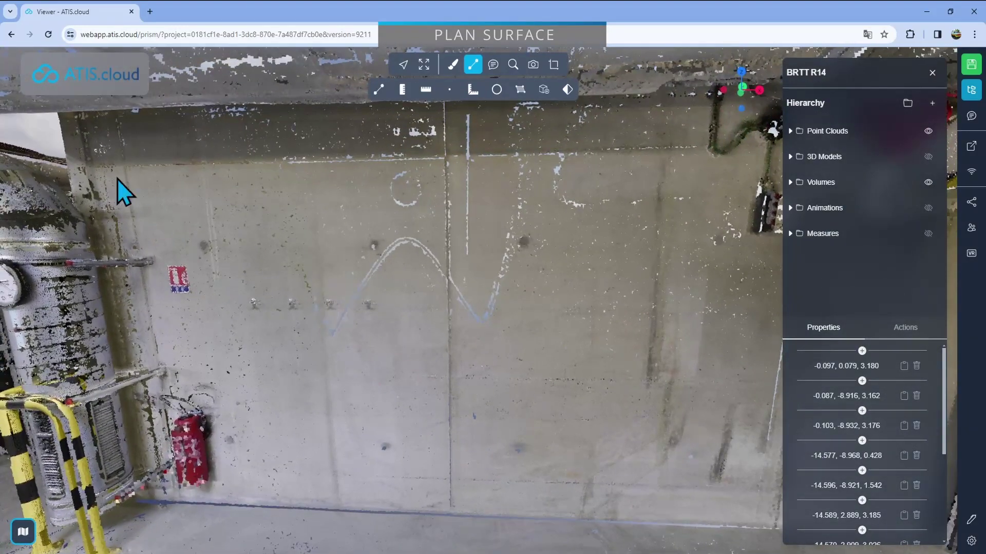
{"action": "left_click_drag", "start_coordinate": [118, 179], "coordinate": [513, 378]}
{"action": "left_click", "coordinate": [426, 271]}
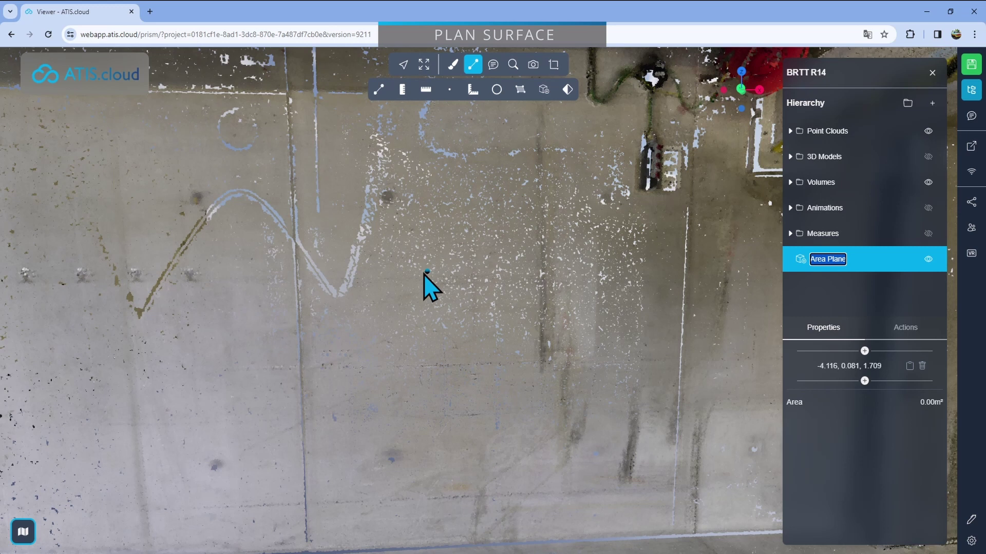
{"action": "left_click", "coordinate": [555, 289]}
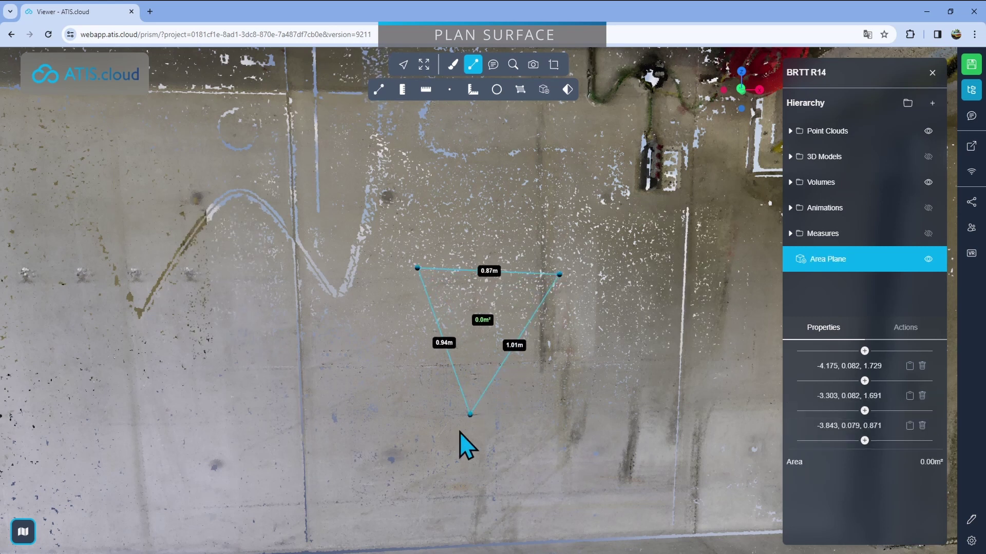
{"action": "left_click", "coordinate": [472, 440]}
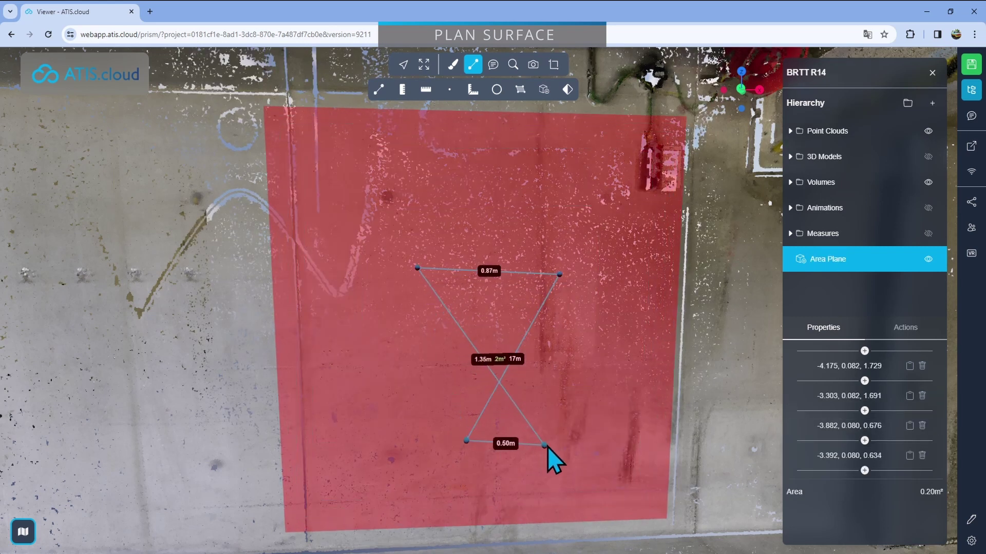
{"action": "left_click", "coordinate": [378, 445]}
{"action": "left_click", "coordinate": [377, 446]}
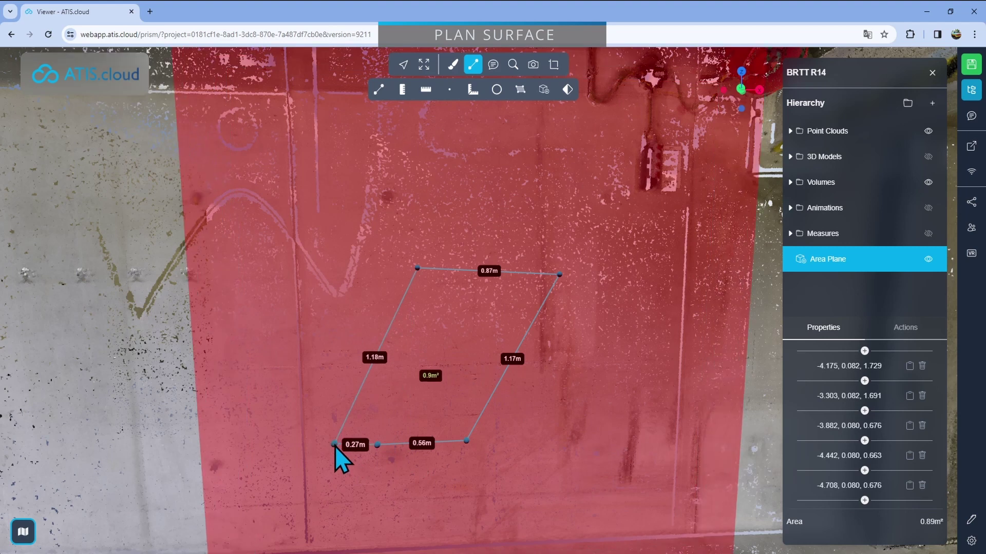
{"action": "right_click", "coordinate": [335, 446]}
Step: Move the plan surface's four points to the upper and lower corners of the concrete wall so the area covers the whole wall
{"action": "left_click_drag", "start_coordinate": [469, 429], "coordinate": [342, 242]}
{"action": "left_click_drag", "start_coordinate": [534, 374], "coordinate": [353, 426]}
{"action": "left_click_drag", "start_coordinate": [297, 398], "coordinate": [742, 542]}
{"action": "left_click_drag", "start_coordinate": [688, 529], "coordinate": [400, 542]}
{"action": "left_click_drag", "start_coordinate": [476, 476], "coordinate": [462, 414]}
{"action": "left_click_drag", "start_coordinate": [480, 331], "coordinate": [462, 390]}
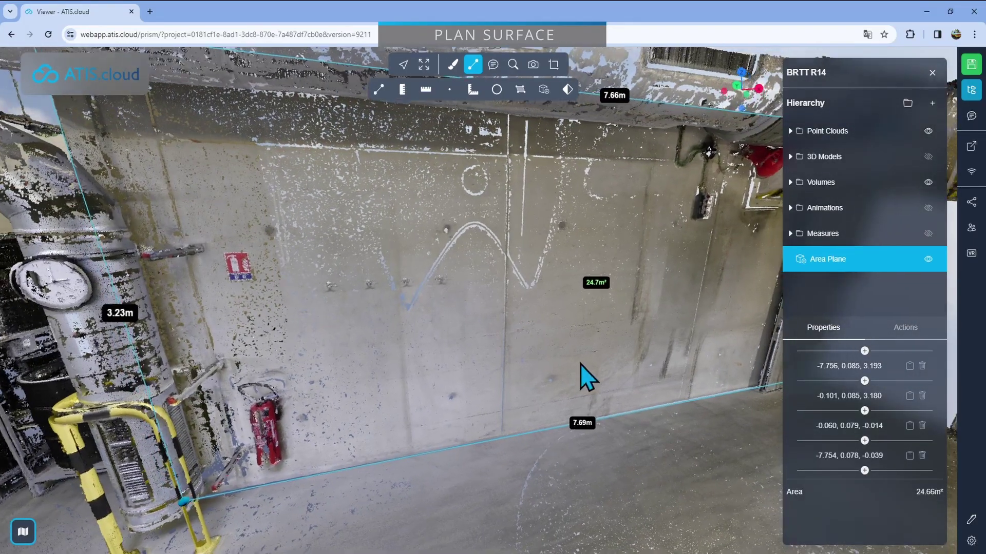
{"action": "scroll", "coordinate": [565, 362], "scroll_direction": "up", "scroll_amount": 5}
{"action": "left_click_drag", "start_coordinate": [550, 359], "coordinate": [646, 359]}
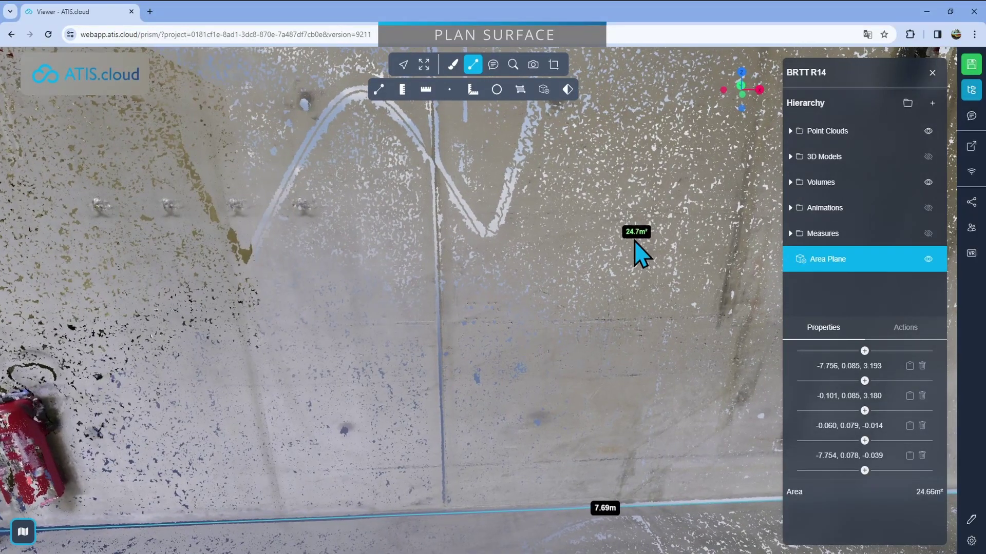
{"action": "left_click_drag", "start_coordinate": [636, 241], "coordinate": [660, 319]}
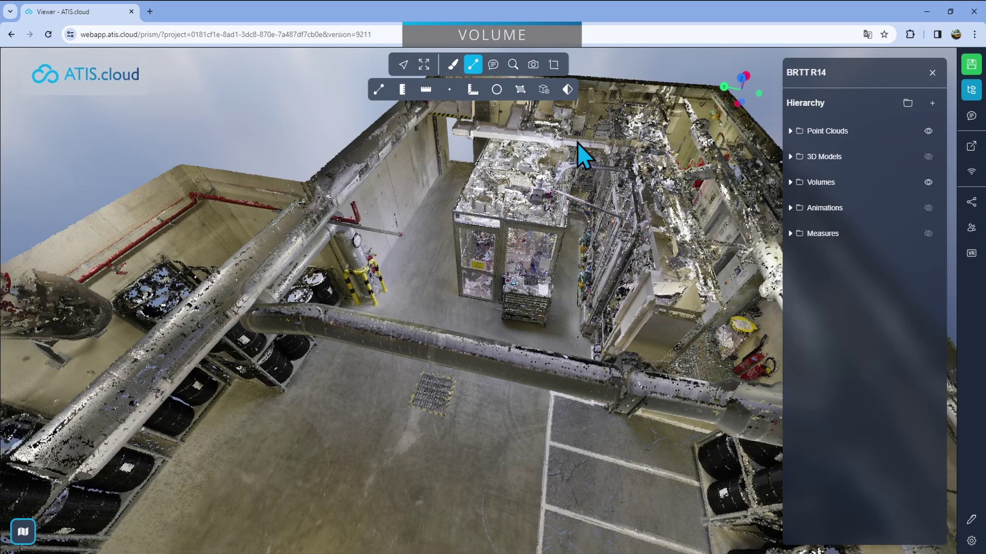
Step: Create a volume measurement box, scale it uniformly to about 1.18, and place it over the floor grate in the open hall area
{"action": "left_click", "coordinate": [568, 90]}
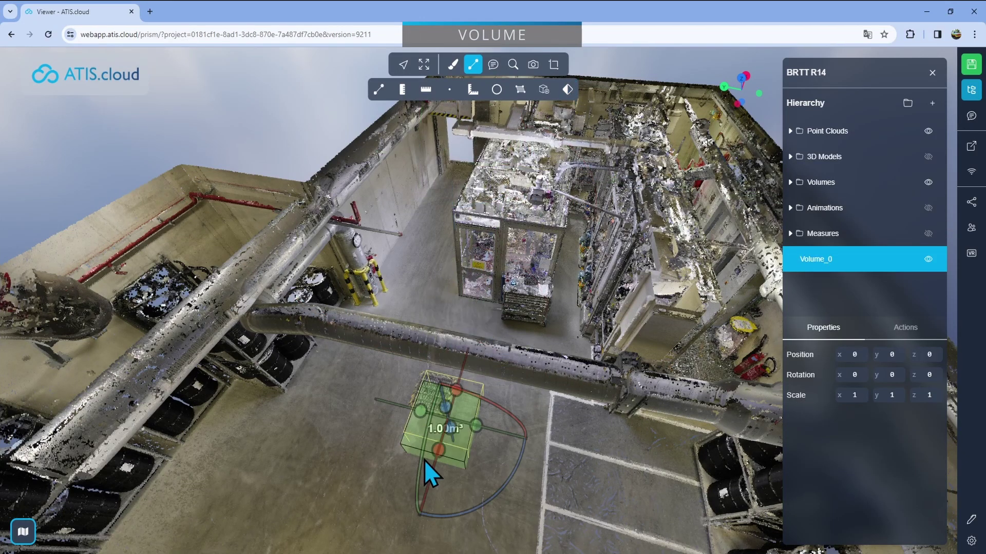
{"action": "left_click", "coordinate": [365, 422]}
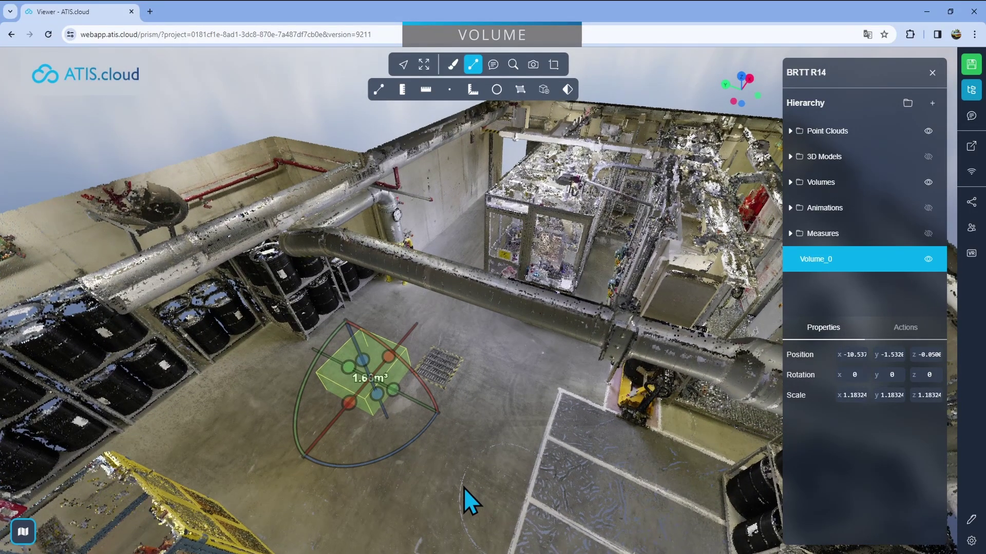
{"action": "left_click_drag", "start_coordinate": [556, 485], "coordinate": [540, 488]}
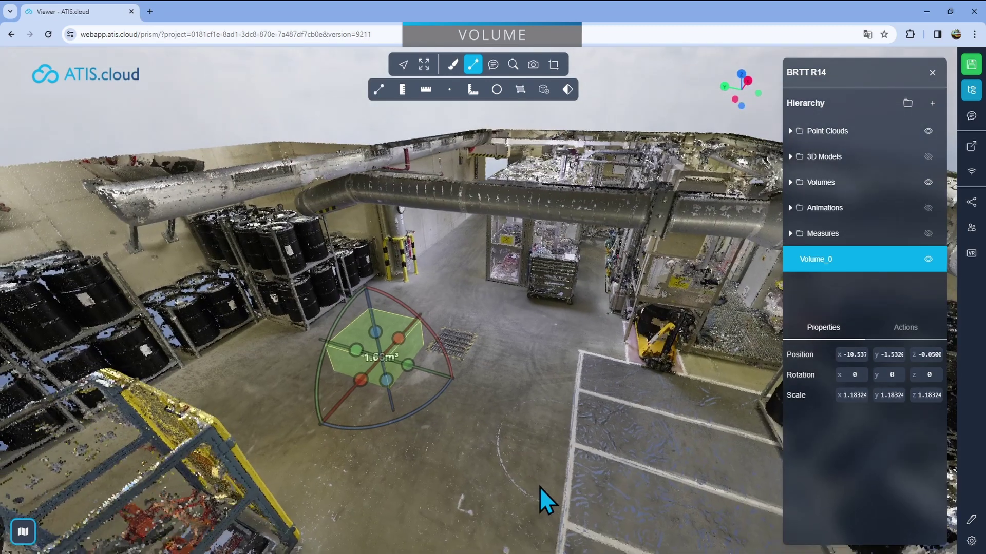
{"action": "left_click_drag", "start_coordinate": [381, 315], "coordinate": [439, 341]}
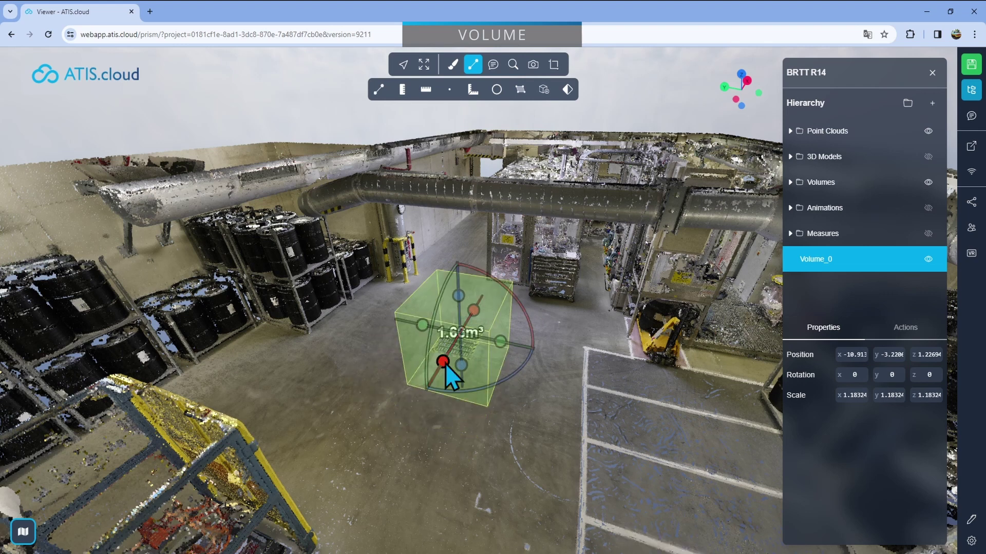
Step: Stretch the volume box to a scale of about 2.35 × 2.74 × 2.10 and rotate it to about 6.3°, 0.1° and -45°
{"action": "left_click_drag", "start_coordinate": [445, 365], "coordinate": [392, 452]}
{"action": "left_click_drag", "start_coordinate": [492, 377], "coordinate": [672, 422]}
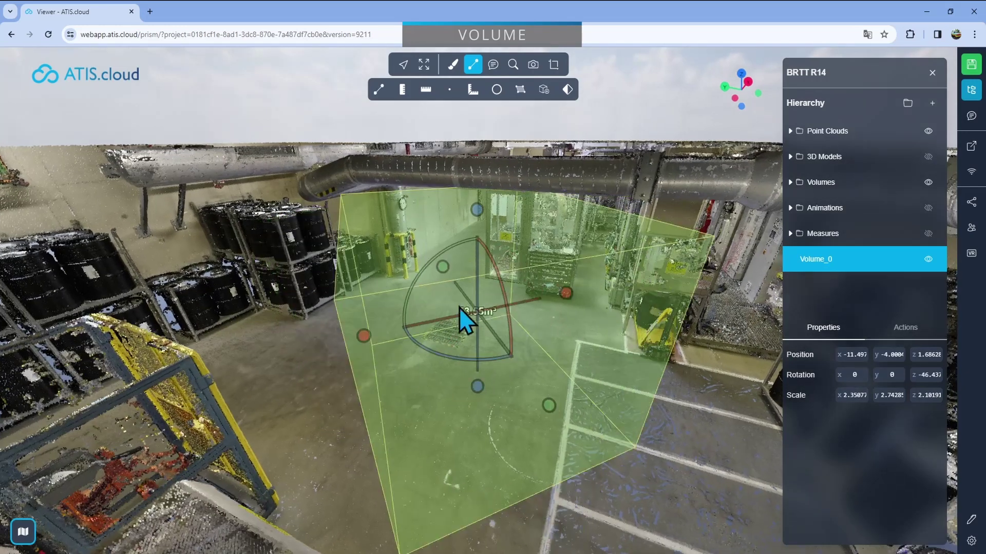
{"action": "left_click_drag", "start_coordinate": [459, 307], "coordinate": [394, 298]}
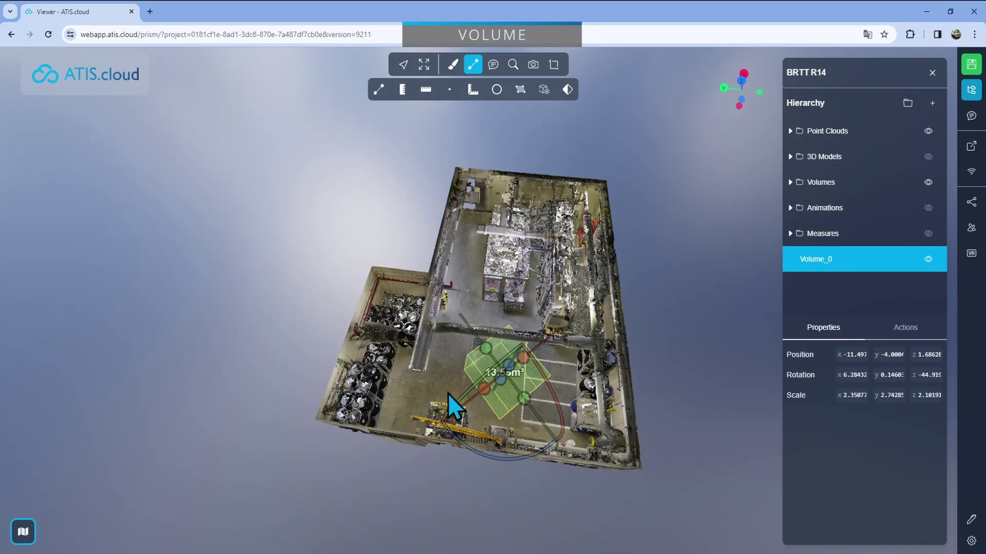
{"action": "scroll", "coordinate": [603, 387], "scroll_direction": "up", "scroll_amount": 10}
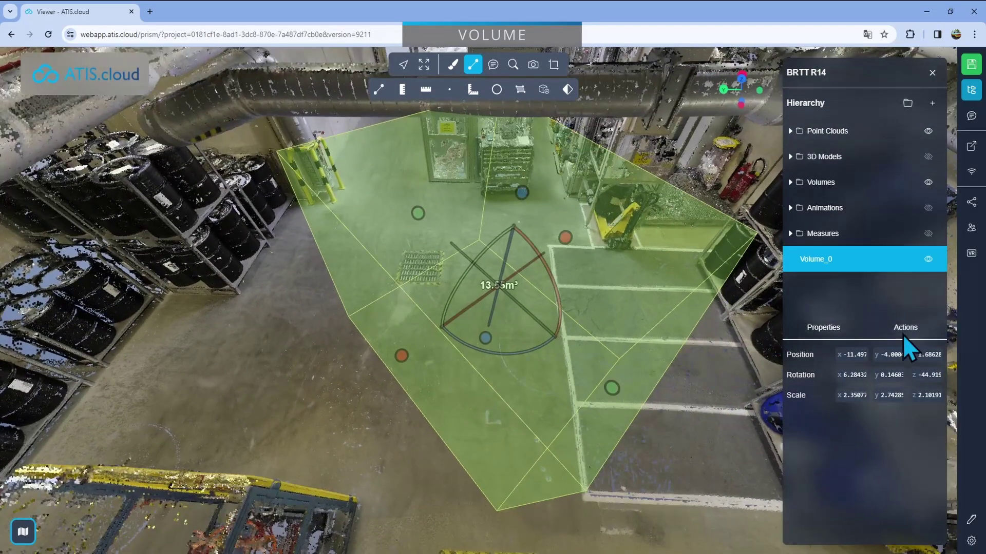
Step: Reset the volume box's rotation so it lines up with the hall's axes
{"action": "left_click", "coordinate": [904, 327]}
{"action": "left_click", "coordinate": [873, 358]}
{"action": "scroll", "coordinate": [612, 451], "scroll_direction": "down", "scroll_amount": 10}
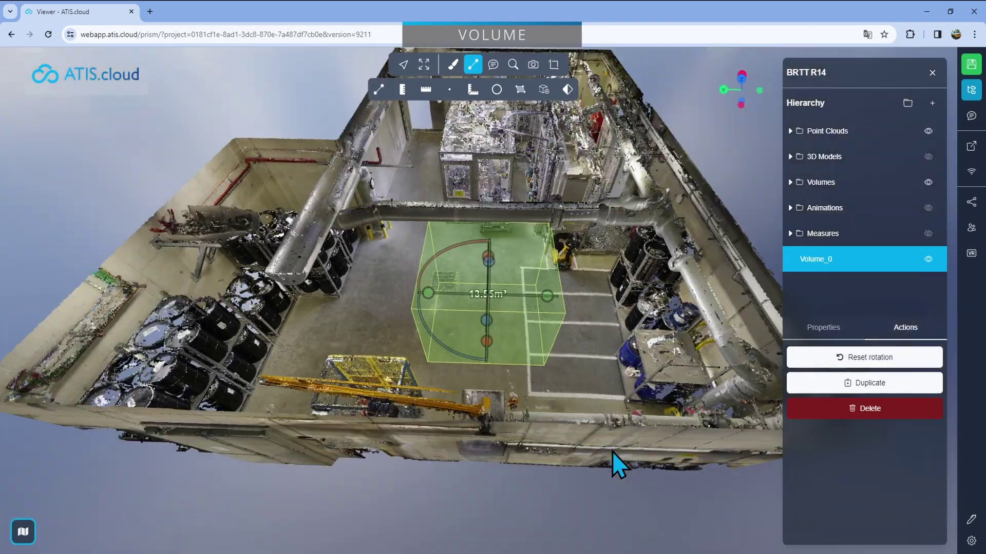
Step: Extend the volume box's faces to the hall's walls so it encloses the whole main room without the drum storage annex, and deselect it
{"action": "left_click_drag", "start_coordinate": [612, 452], "coordinate": [489, 248]}
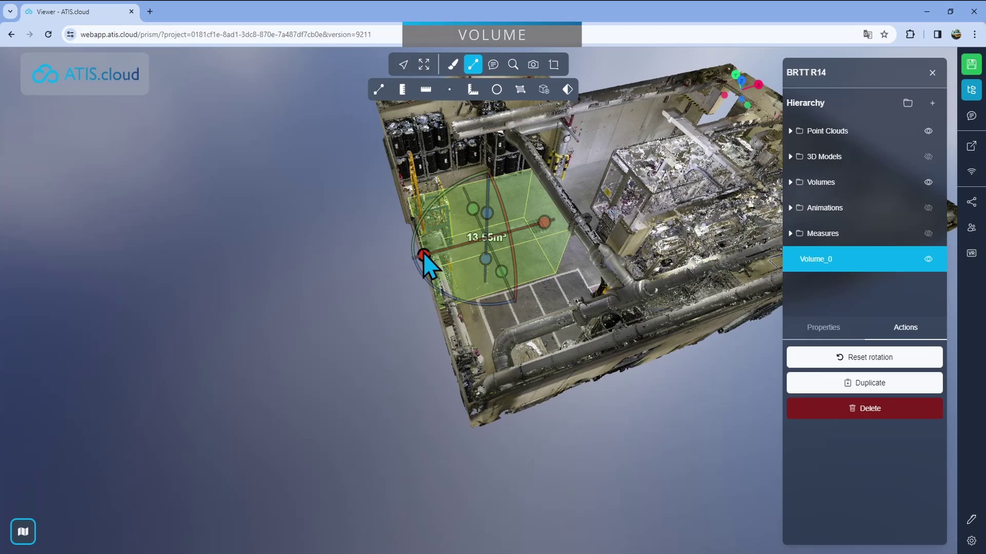
{"action": "left_click_drag", "start_coordinate": [424, 255], "coordinate": [421, 254]}
{"action": "left_click_drag", "start_coordinate": [542, 463], "coordinate": [632, 257]}
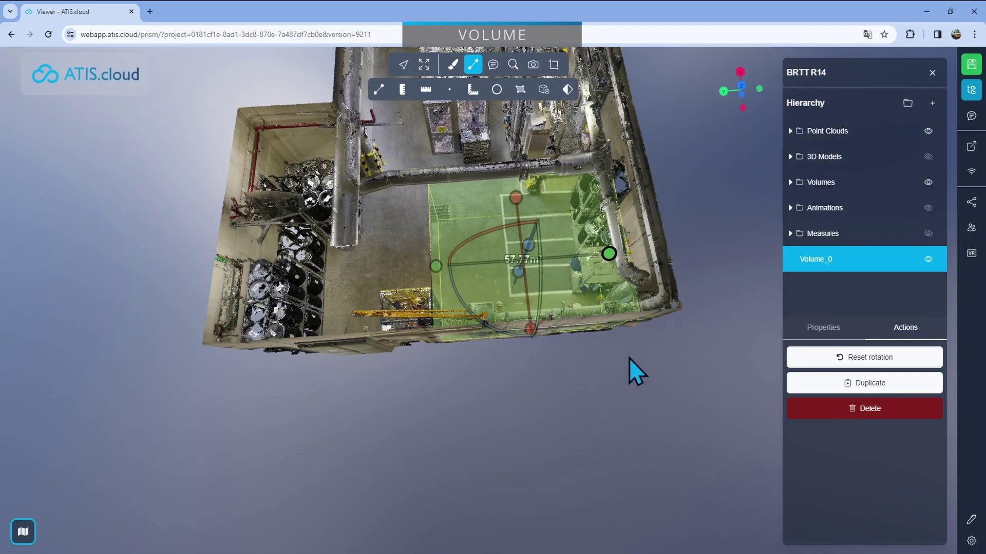
{"action": "left_click_drag", "start_coordinate": [629, 358], "coordinate": [567, 285]}
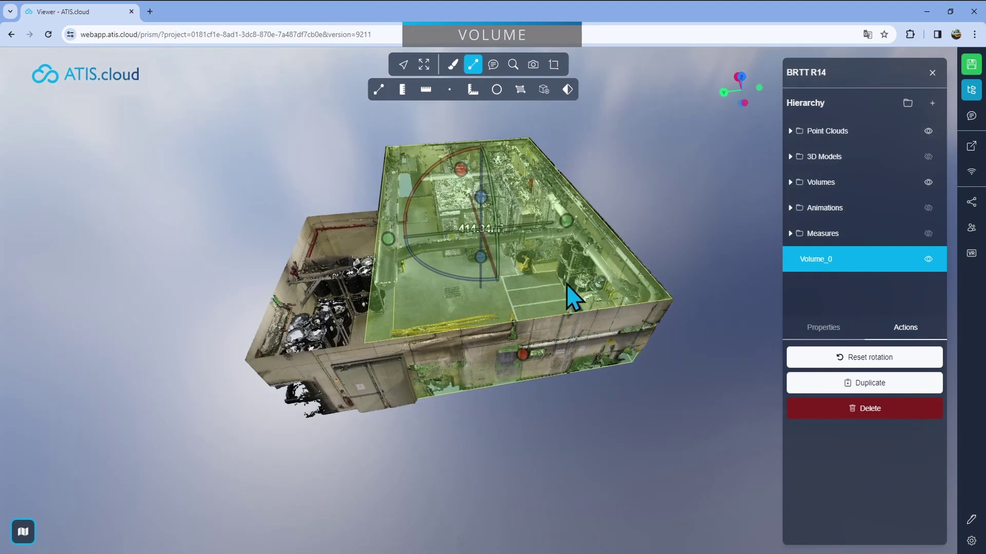
{"action": "left_click", "coordinate": [704, 222]}
{"action": "left_click_drag", "start_coordinate": [689, 226], "coordinate": [593, 322]}
{"action": "scroll", "coordinate": [585, 323], "scroll_direction": "up", "scroll_amount": 3}
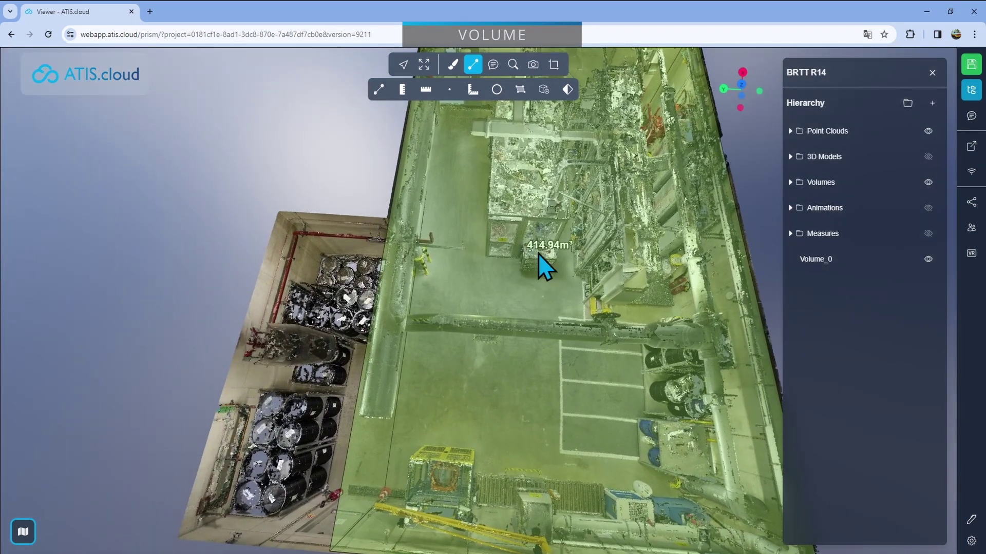
{"action": "left_click_drag", "start_coordinate": [538, 254], "coordinate": [543, 273]}
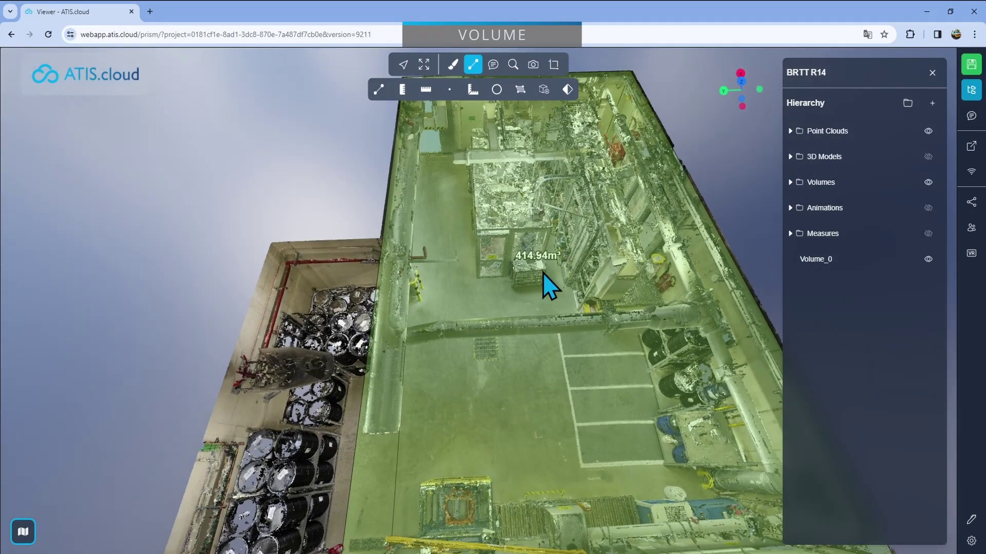
Step: Duplicate the main room's volume box, Volume_0, to get a second box for the drum storage annex
{"action": "scroll", "coordinate": [522, 331], "scroll_direction": "down", "scroll_amount": 3}
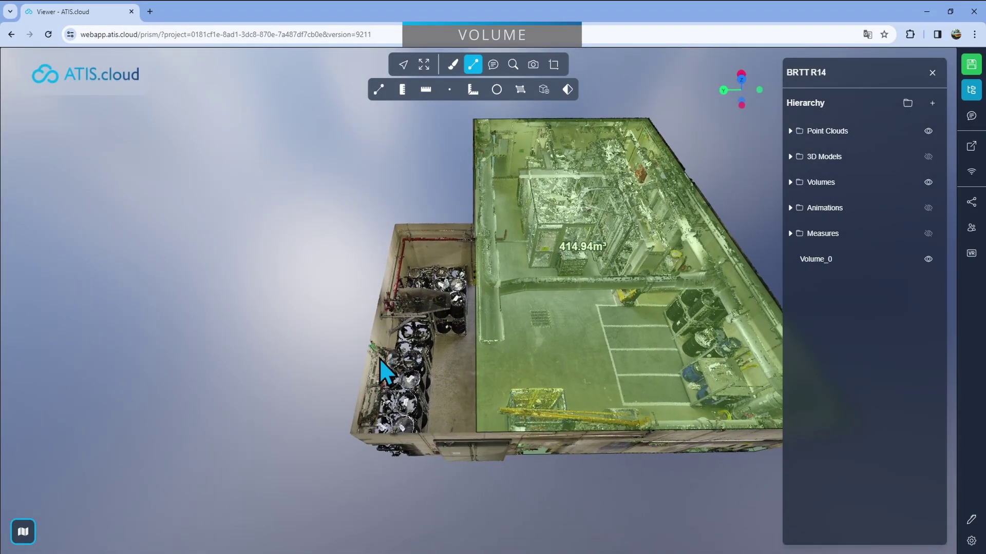
{"action": "left_click", "coordinate": [832, 260]}
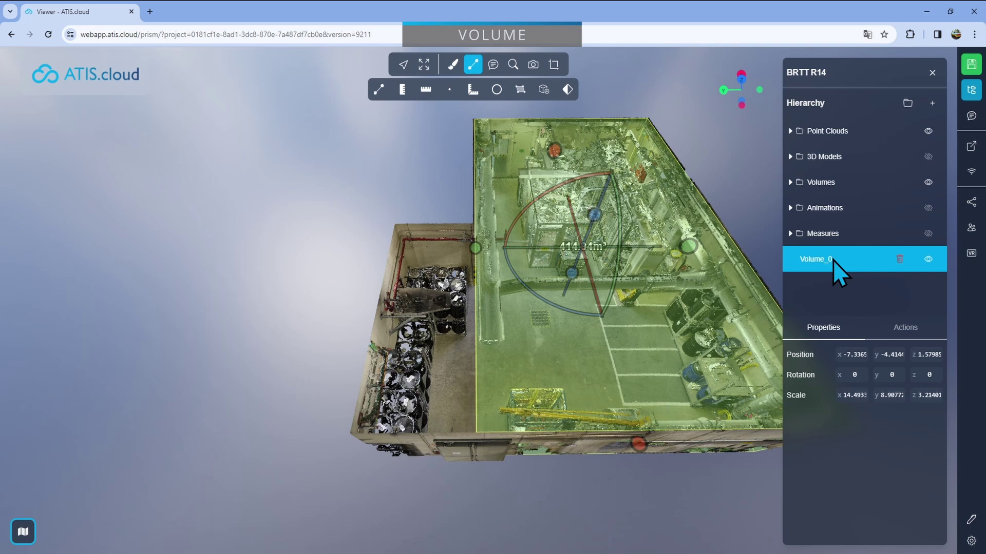
{"action": "left_click", "coordinate": [886, 326]}
{"action": "left_click", "coordinate": [914, 384]}
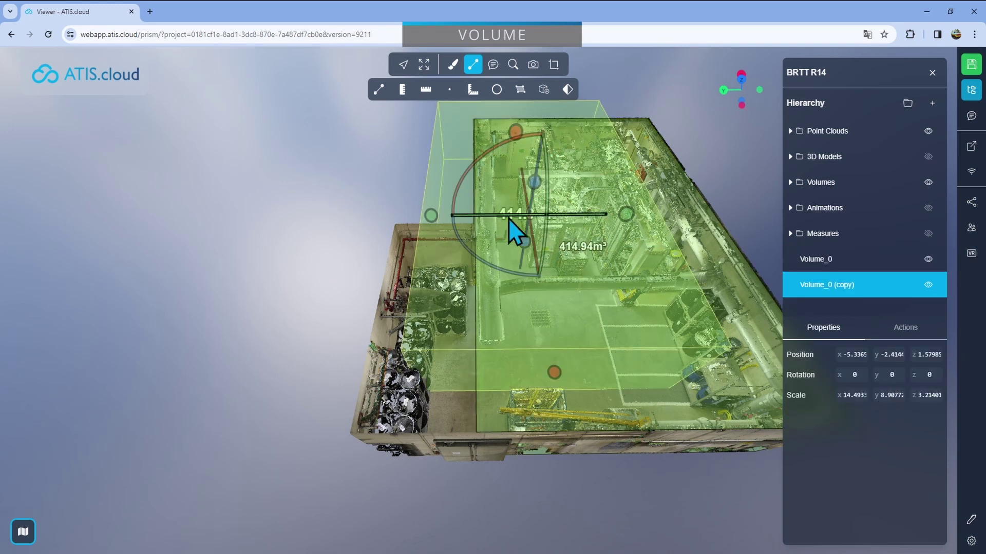
Step: Move the copied volume box over the drum storage annex, adjust its faces to the annex walls, and deselect it
{"action": "left_click_drag", "start_coordinate": [508, 219], "coordinate": [478, 235]}
{"action": "left_click_drag", "start_coordinate": [390, 405], "coordinate": [535, 417]}
{"action": "left_click_drag", "start_coordinate": [477, 247], "coordinate": [502, 279]}
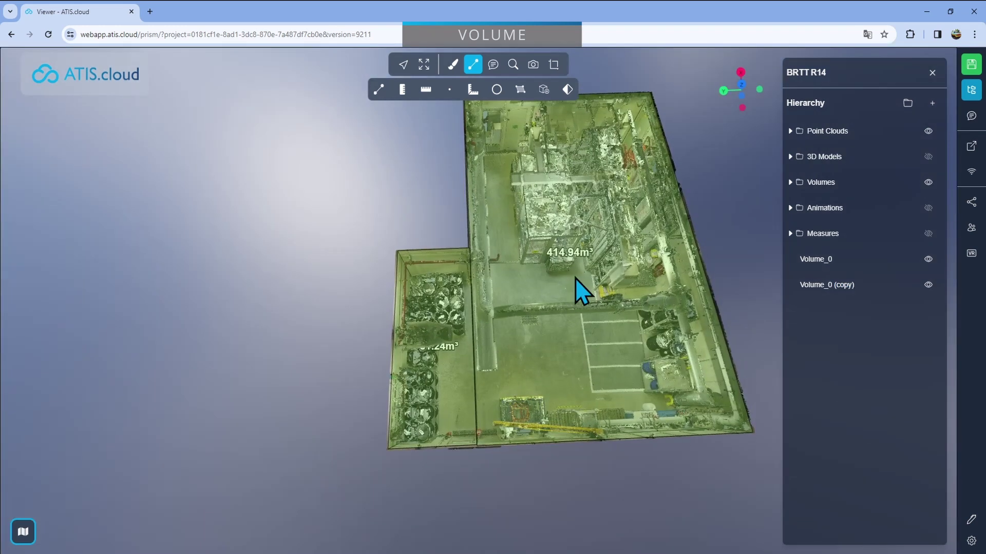
{"action": "left_click_drag", "start_coordinate": [575, 278], "coordinate": [577, 269]}
{"action": "left_click_drag", "start_coordinate": [578, 303], "coordinate": [578, 284]}
{"action": "scroll", "coordinate": [577, 285], "scroll_direction": "up", "scroll_amount": 2}
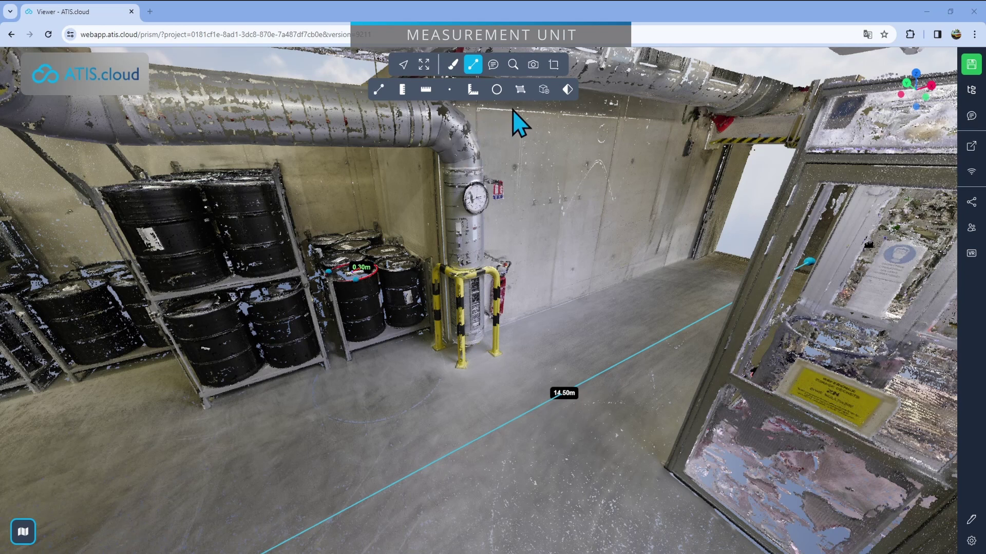
Step: Set the project's unit of measurement to feet and check the existing distance and circle measures in the hall
{"action": "left_click", "coordinate": [475, 72]}
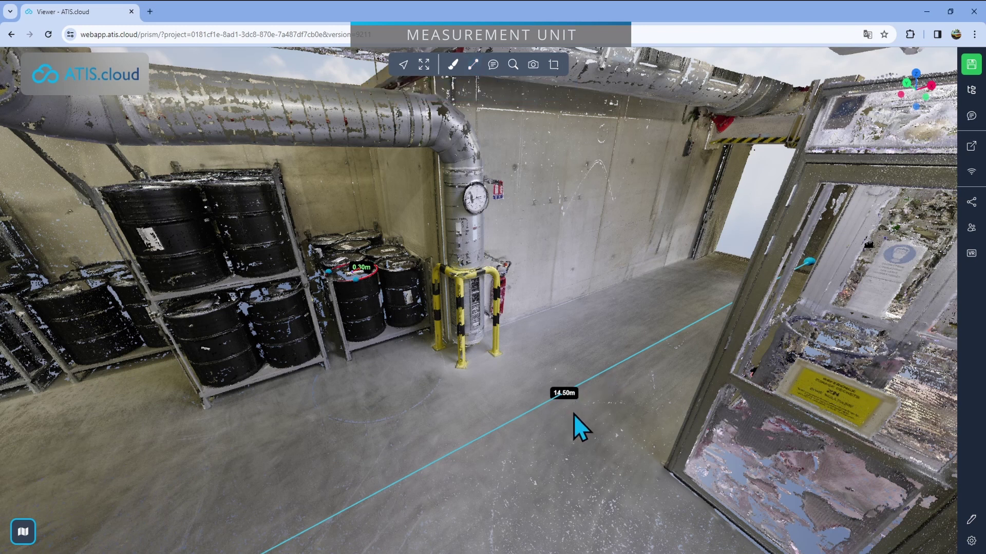
{"action": "left_click", "coordinate": [971, 543]}
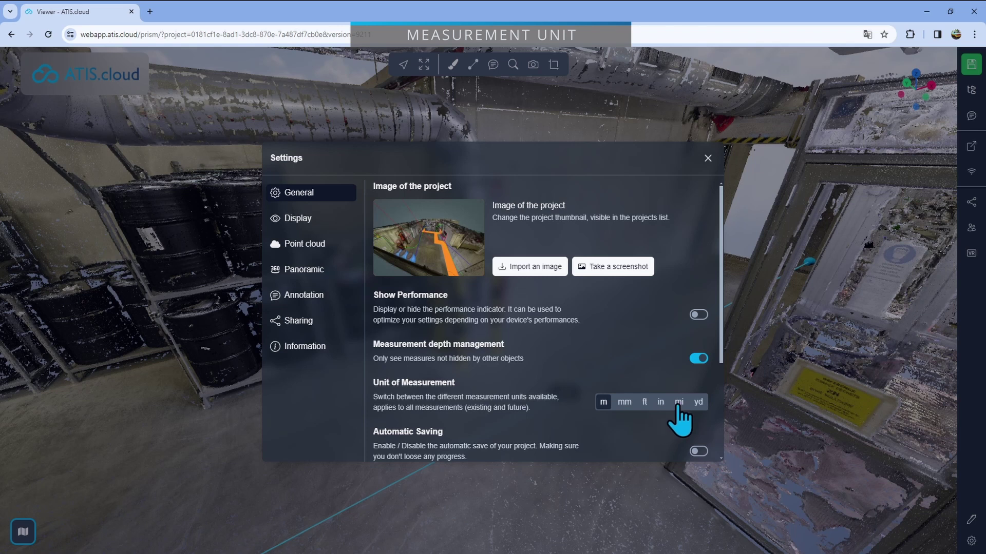
{"action": "left_click", "coordinate": [645, 402]}
{"action": "key", "text": "Escape"}
{"action": "left_click_drag", "start_coordinate": [423, 416], "coordinate": [570, 368]}
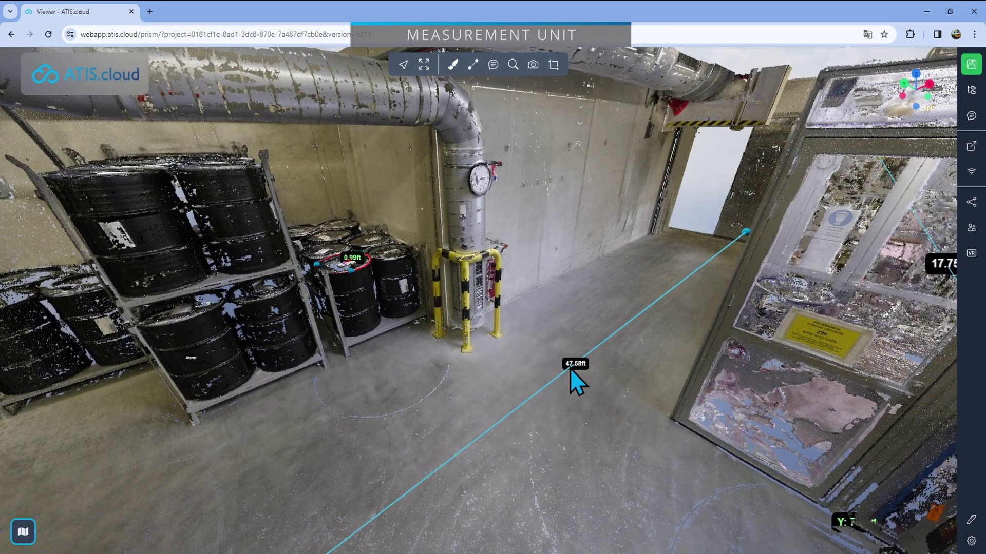
{"action": "left_click_drag", "start_coordinate": [354, 272], "coordinate": [587, 402]}
{"action": "scroll", "coordinate": [599, 407], "scroll_direction": "down", "scroll_amount": 3}
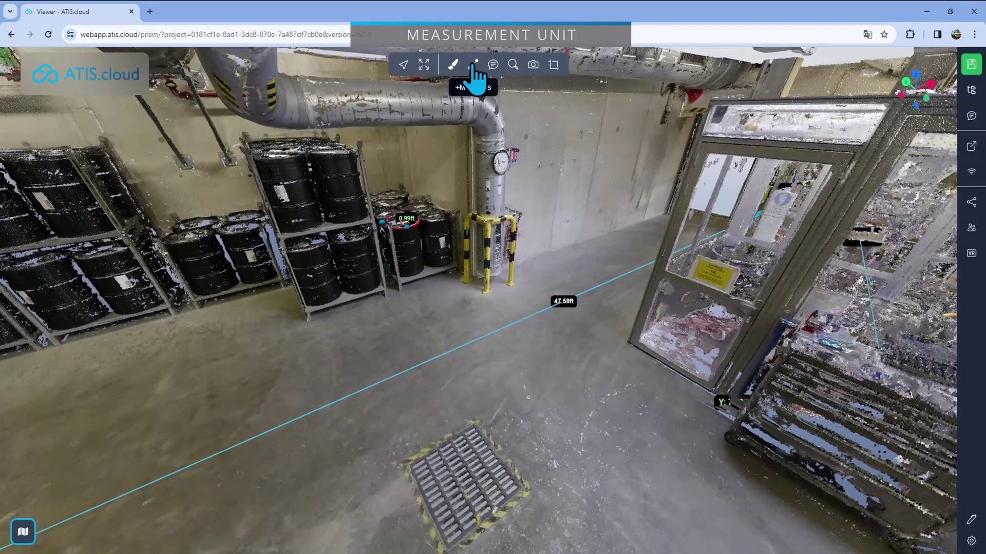
Step: Measure a two-point distance across the hall floor, from beside the drum racks to near the glass-doored enclosure, passing behind the floor grate
{"action": "left_click", "coordinate": [472, 65]}
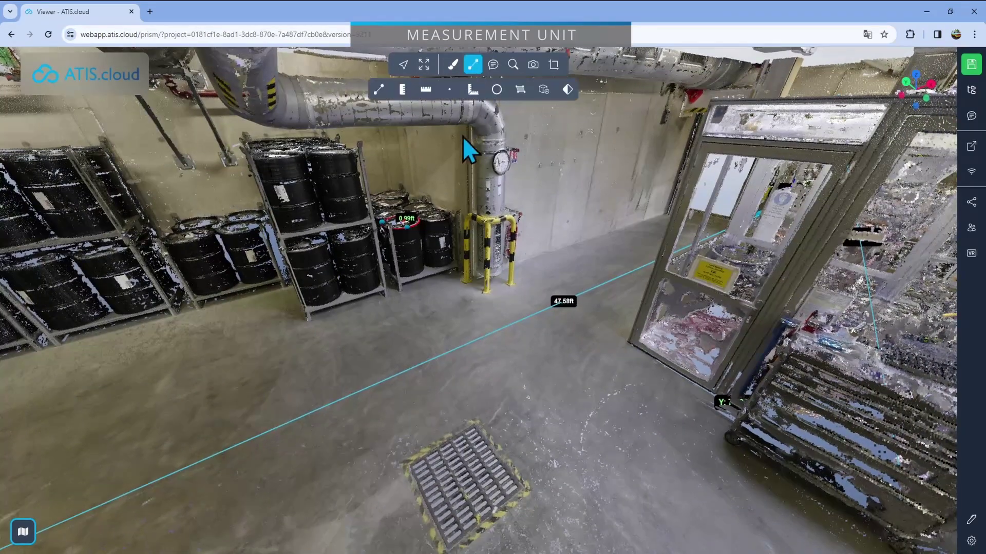
{"action": "left_click", "coordinate": [379, 89]}
{"action": "left_click", "coordinate": [342, 333]}
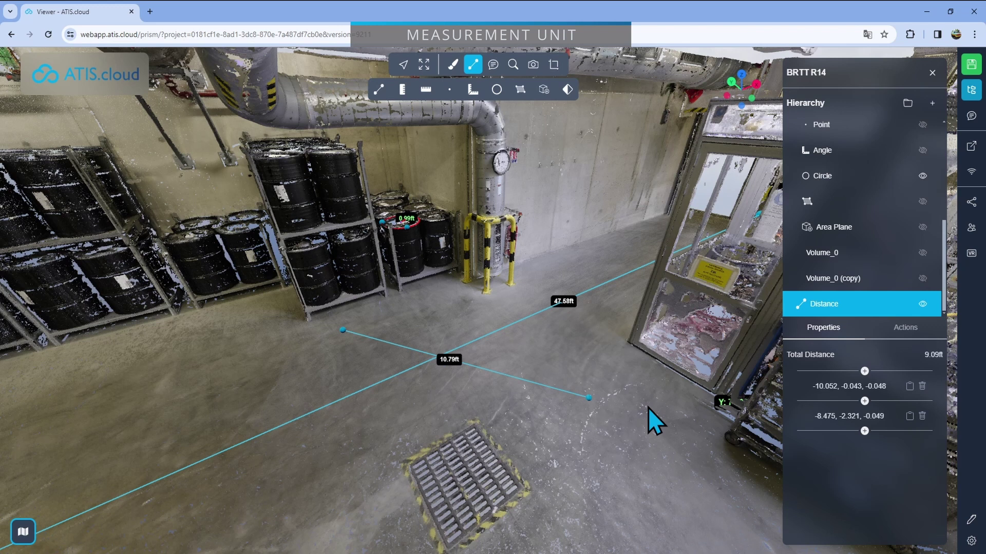
{"action": "left_click", "coordinate": [648, 407]}
{"action": "right_click_drag", "start_coordinate": [504, 472], "coordinate": [479, 480]}
{"action": "left_click_drag", "start_coordinate": [479, 480], "coordinate": [494, 377]}
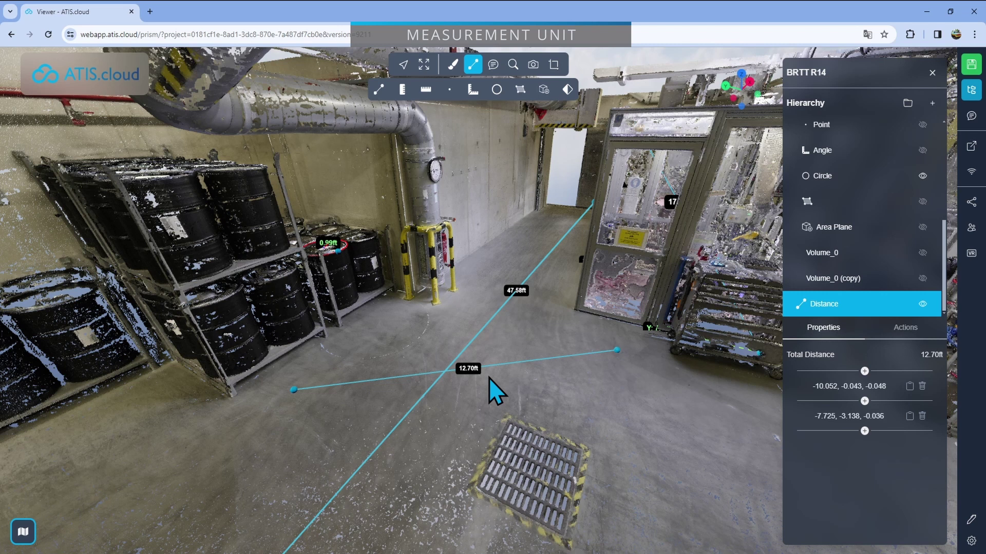
Step: Set the project's unit of measurement to millimetres and return to the hall view
{"action": "left_click", "coordinate": [971, 541]}
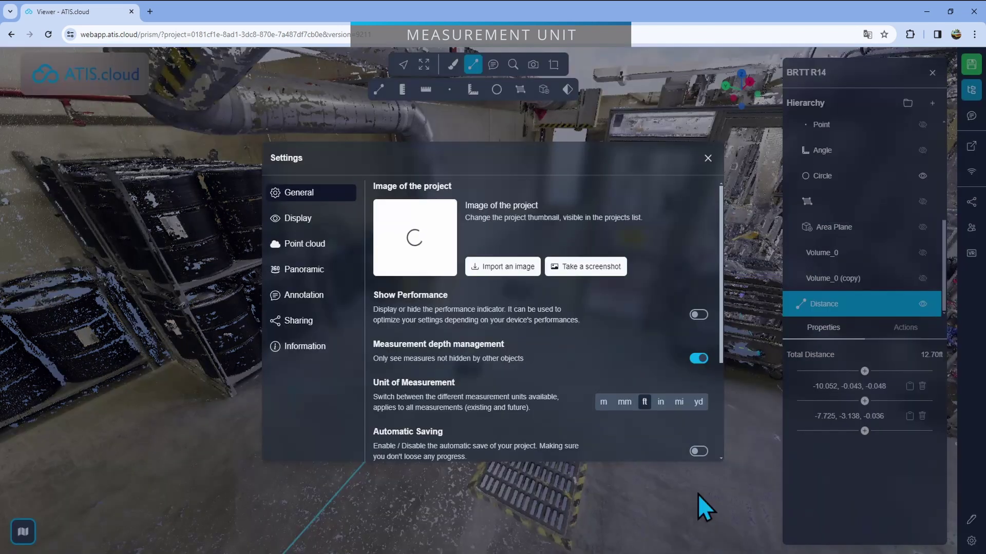
{"action": "left_click", "coordinate": [623, 403]}
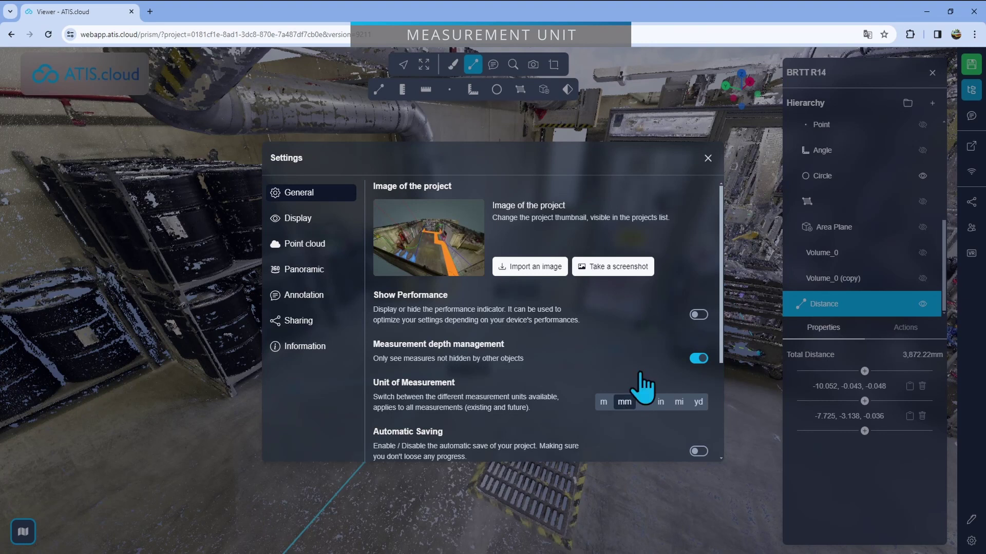
{"action": "left_click", "coordinate": [709, 159]}
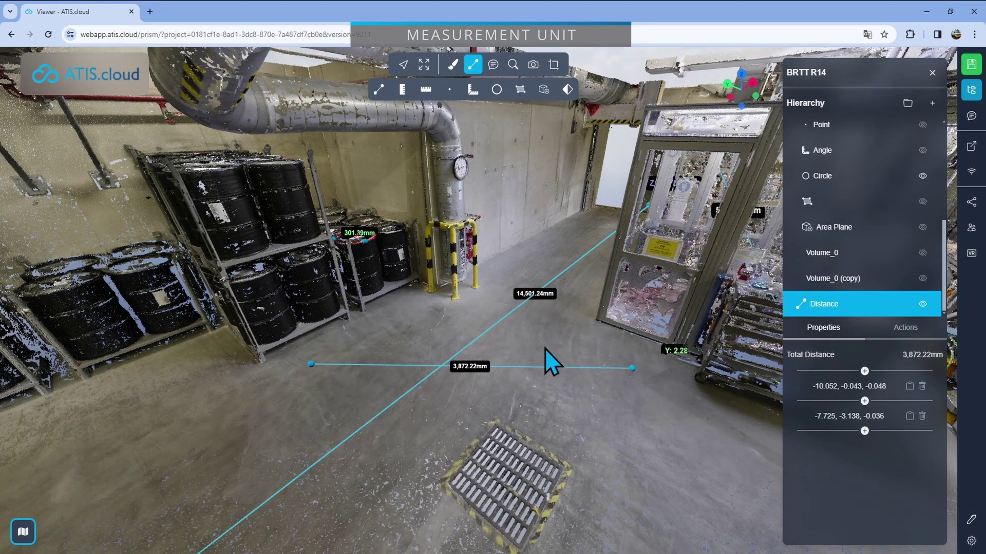